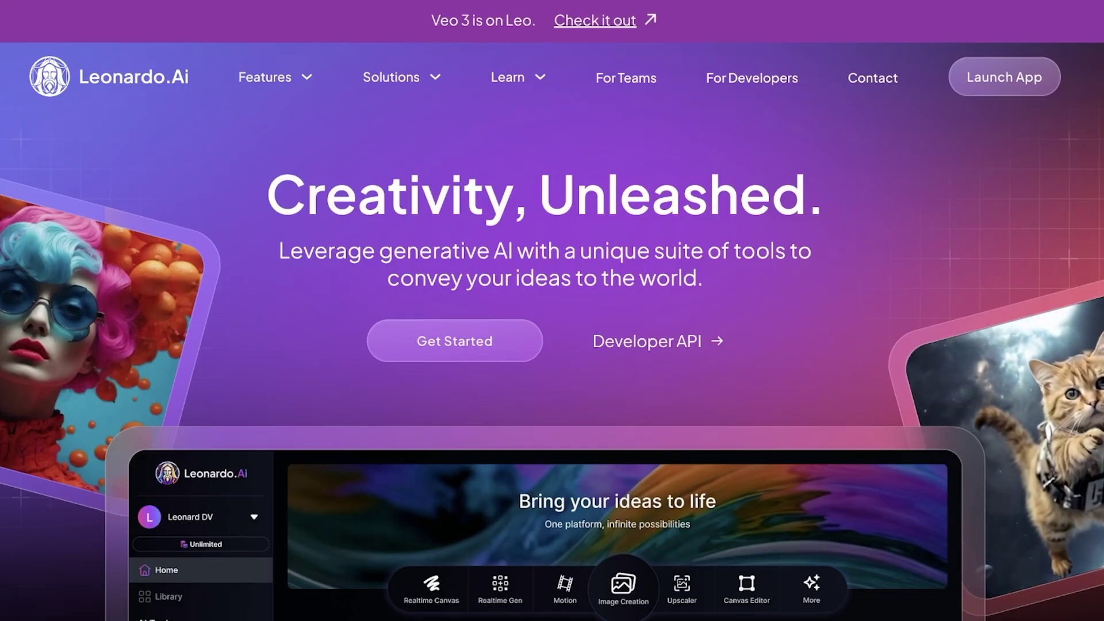
Scroll down through the Leonardo.Ai marketing landing page and back up toward the top
scroll(782, 214, "down", 4)
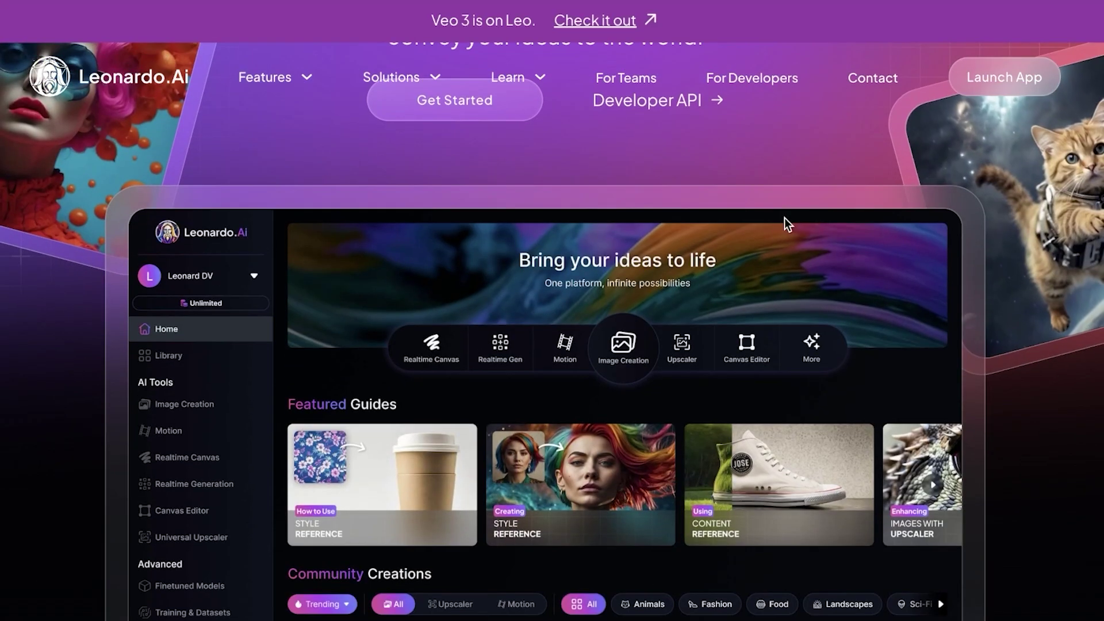
scroll(785, 220, "down", 3)
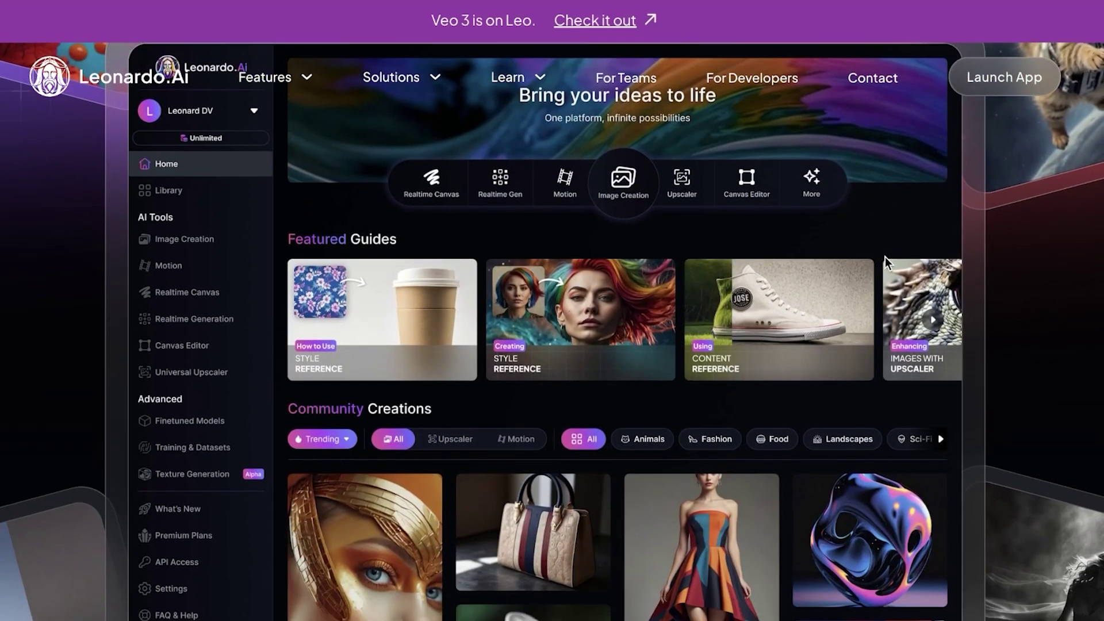
scroll(885, 257, "down", 7)
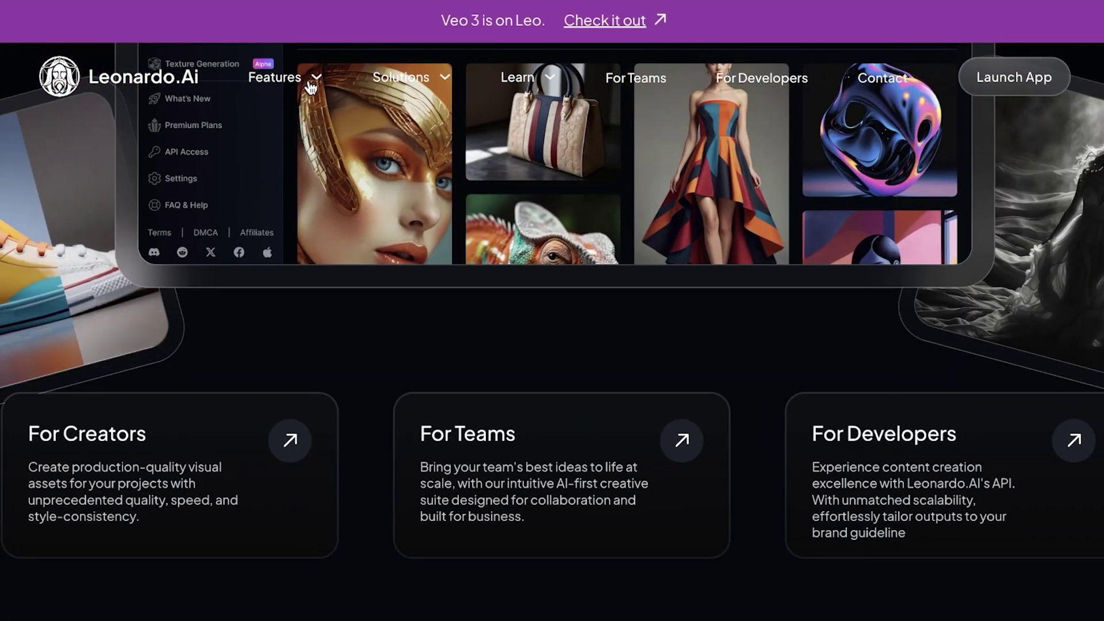
scroll(330, 128, "down", 10)
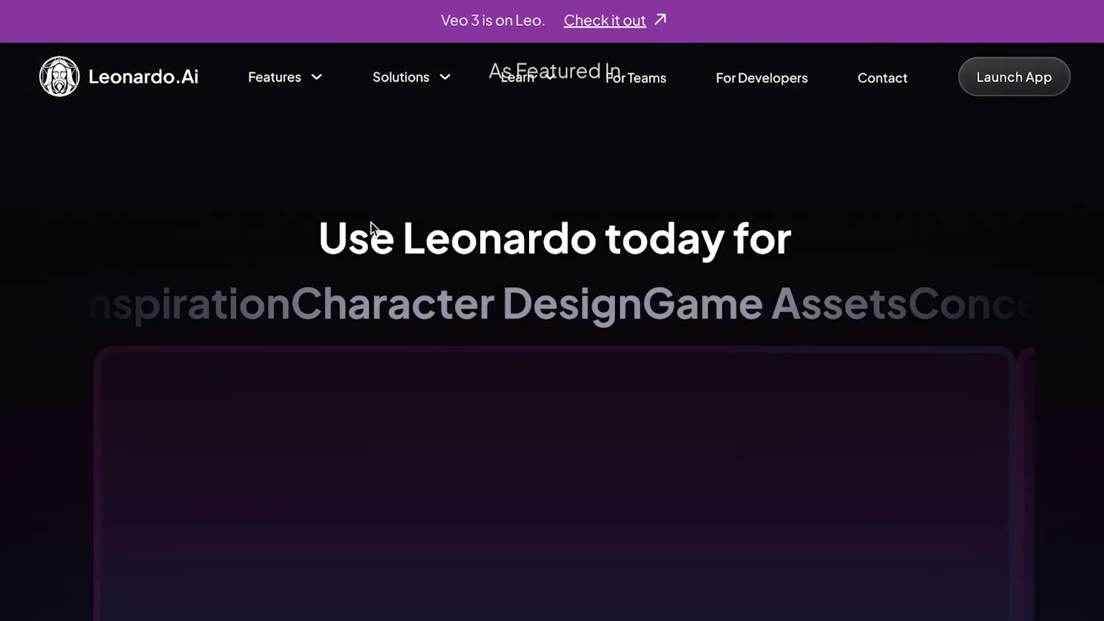
scroll(323, 137, "up", 9)
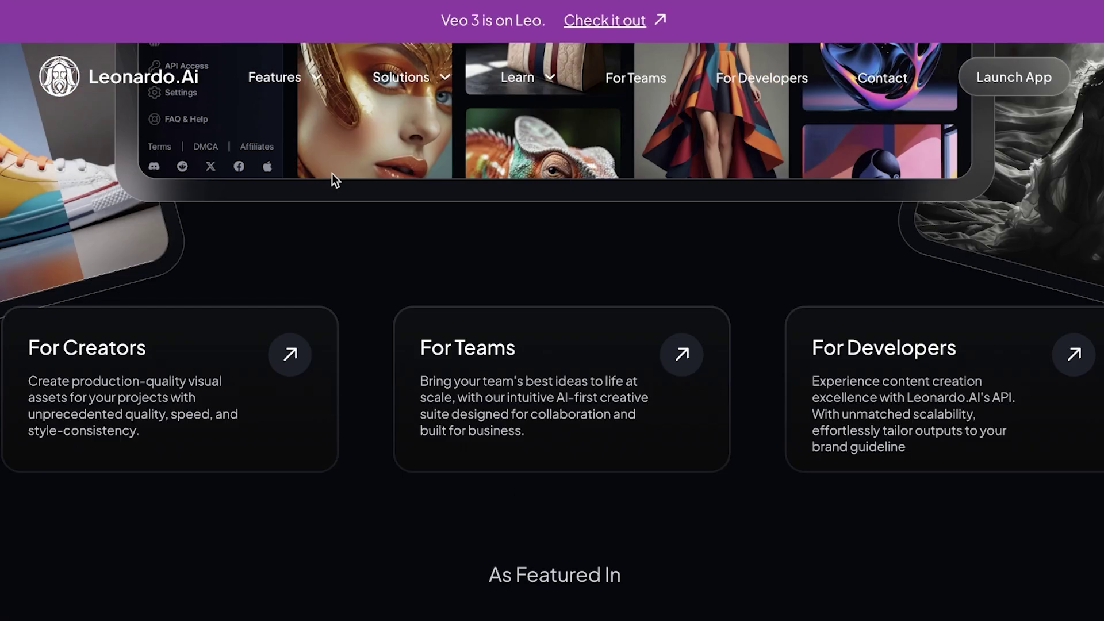
scroll(494, 126, "up", 10)
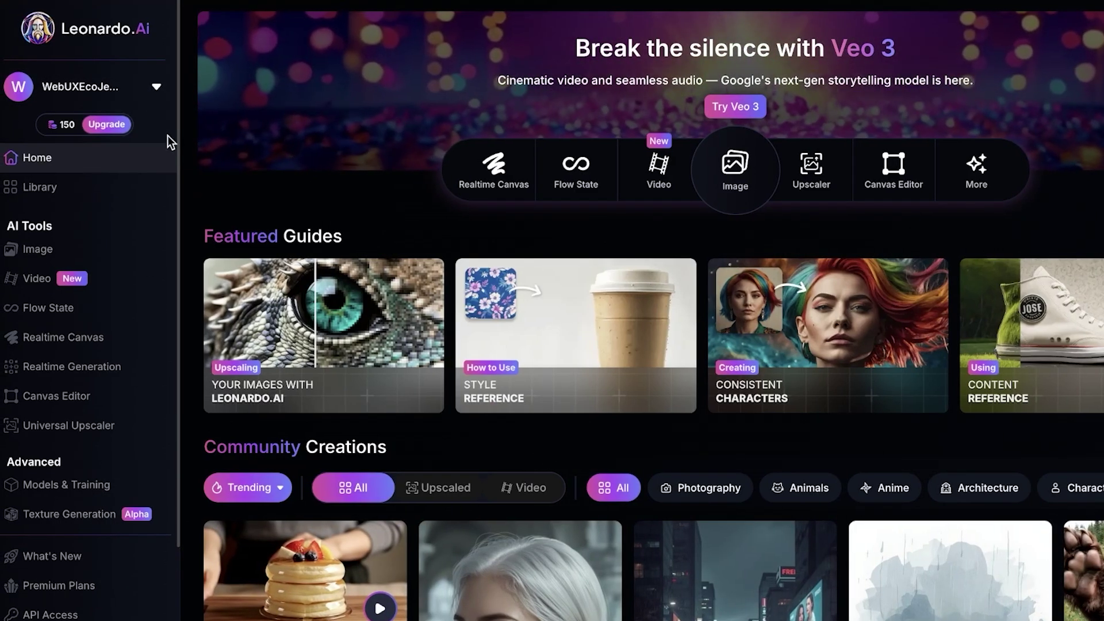
left_click(156, 87)
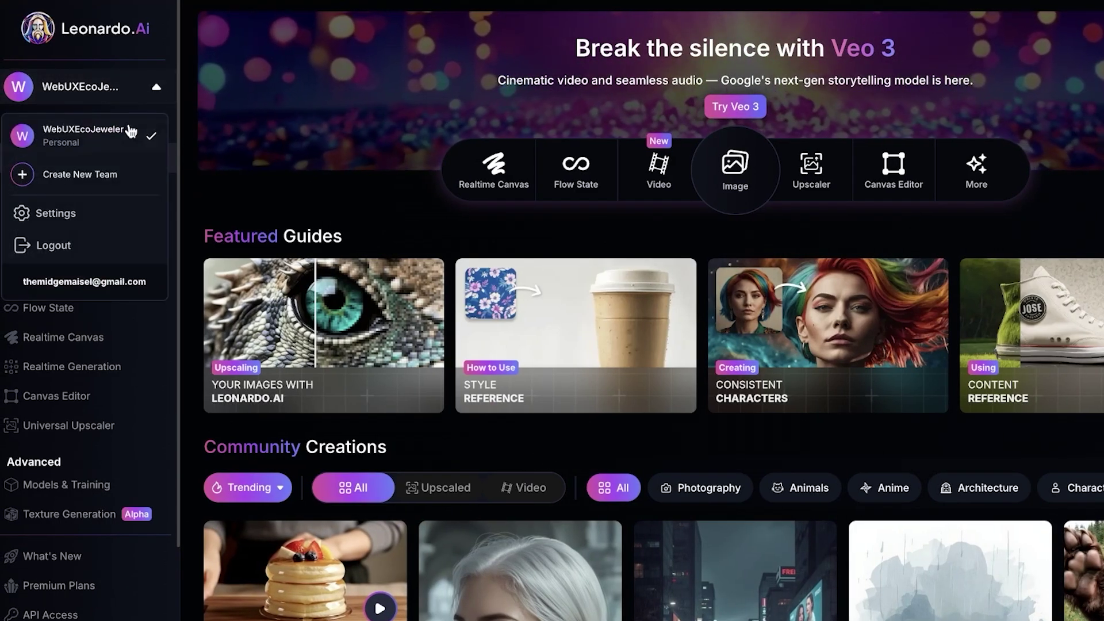
left_click(167, 109)
mouse_move(71, 126)
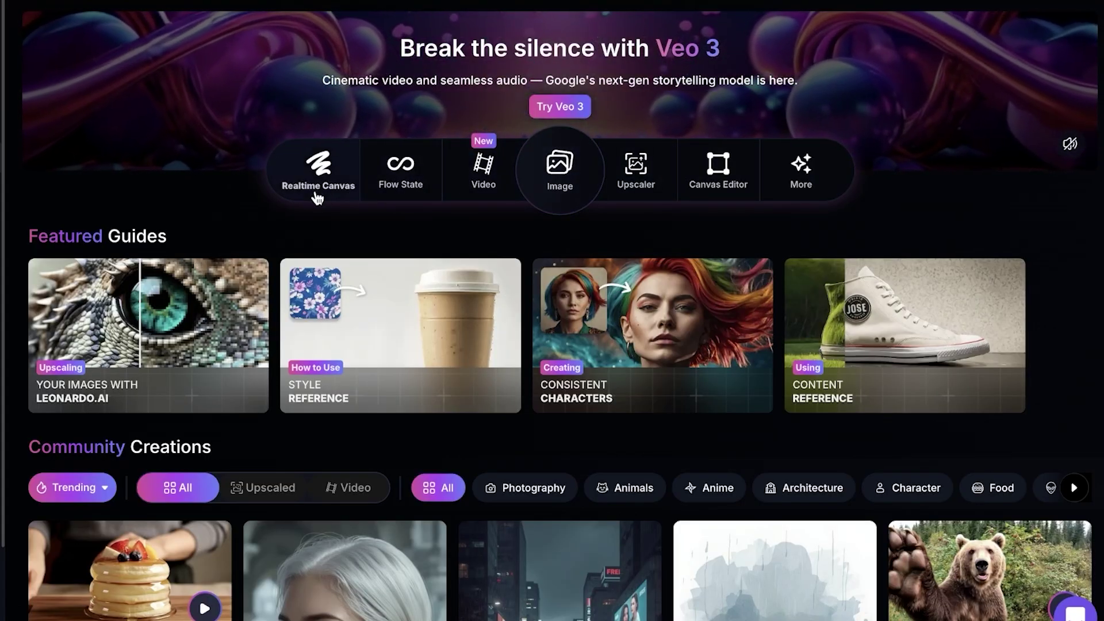
Start a video, choosing Maybe Later on the Veo 3 announcement and skipping the guided tour
left_click(483, 168)
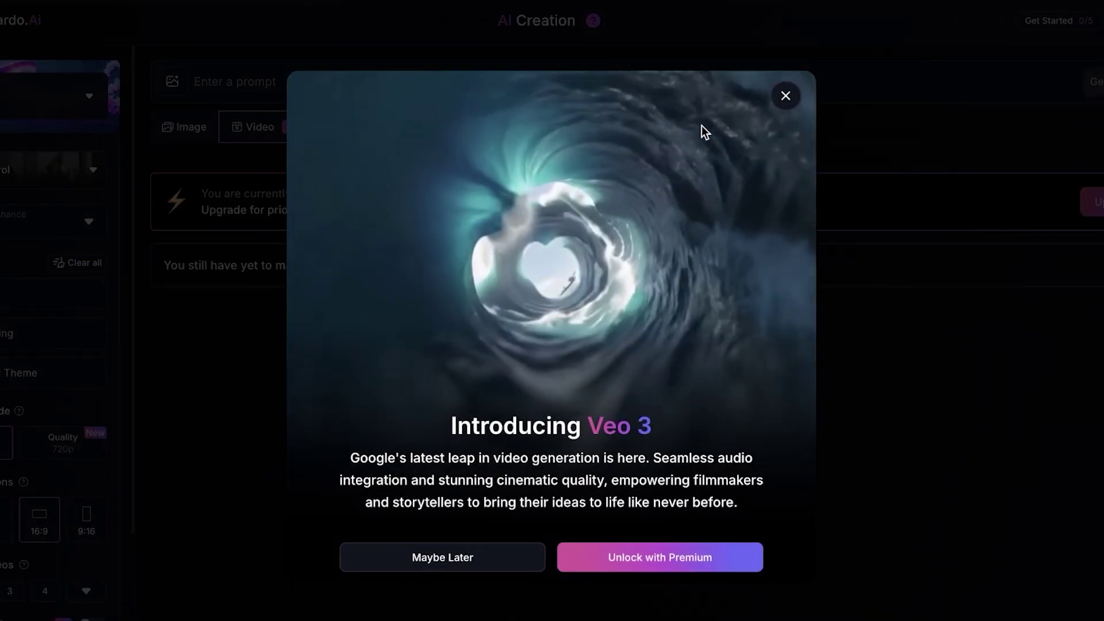
left_click(439, 549)
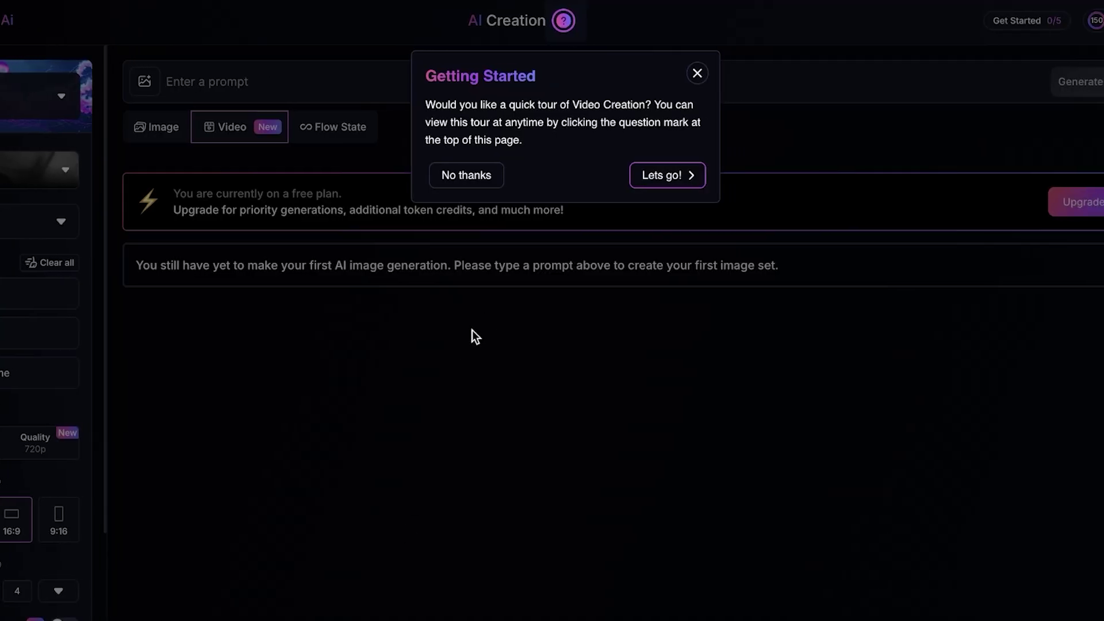
left_click(635, 75)
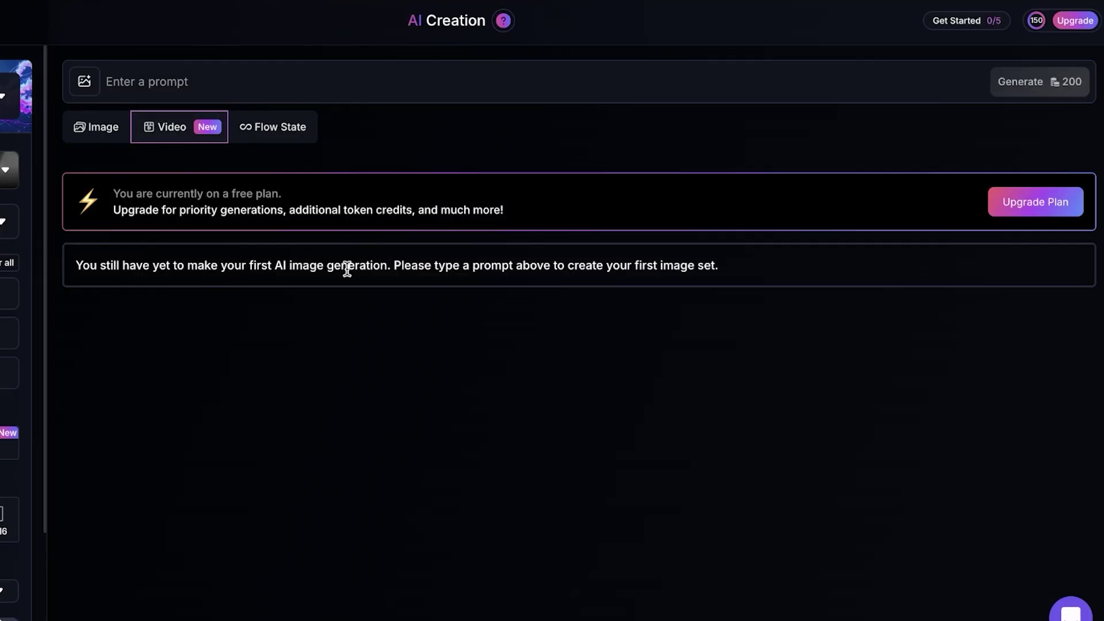
left_click_drag(719, 266, 572, 257)
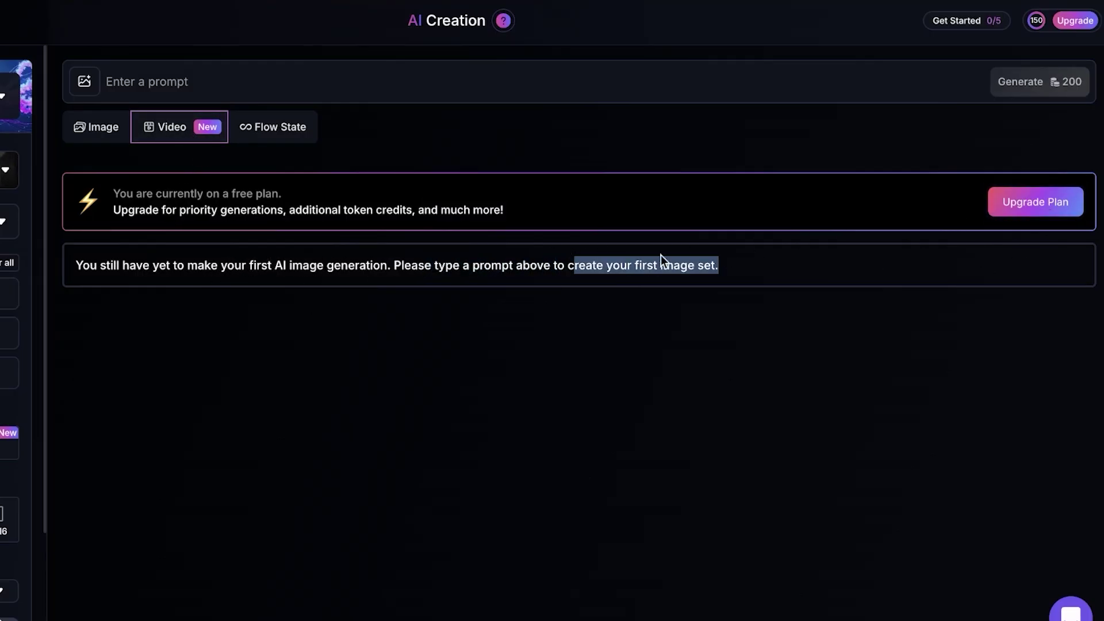
left_click(625, 267)
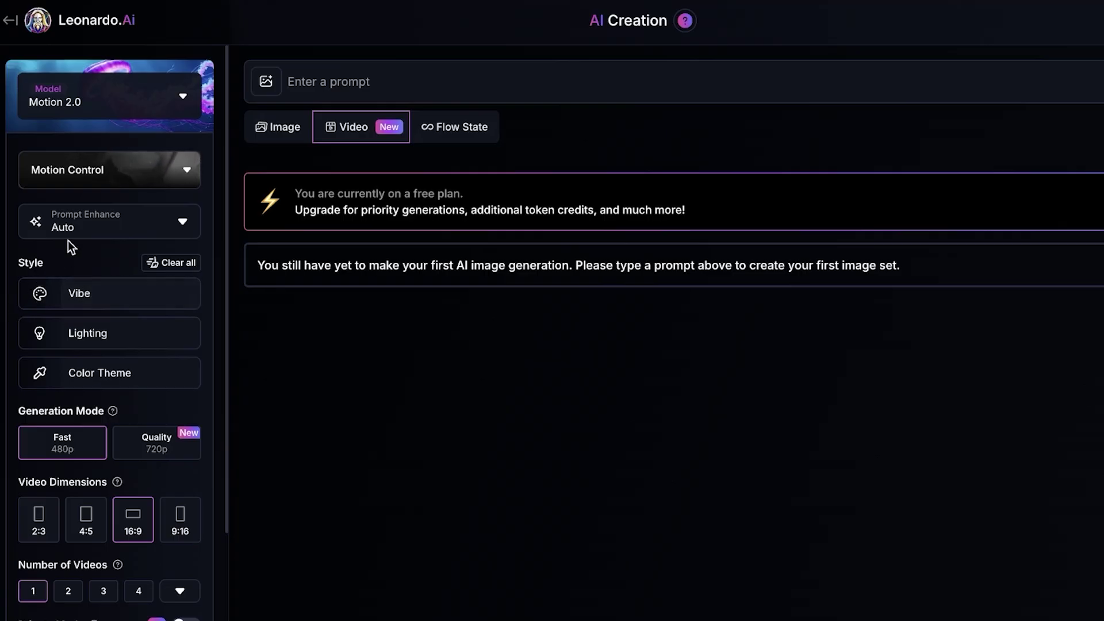
left_click(129, 171)
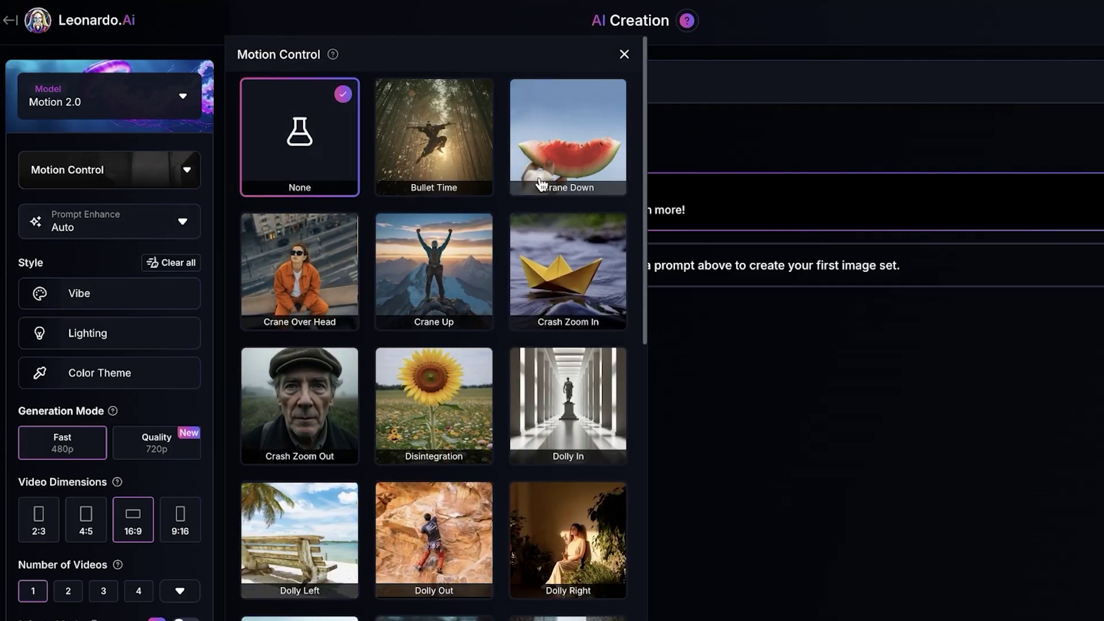
scroll(549, 241, "down", 1)
scroll(554, 277, "down", 1)
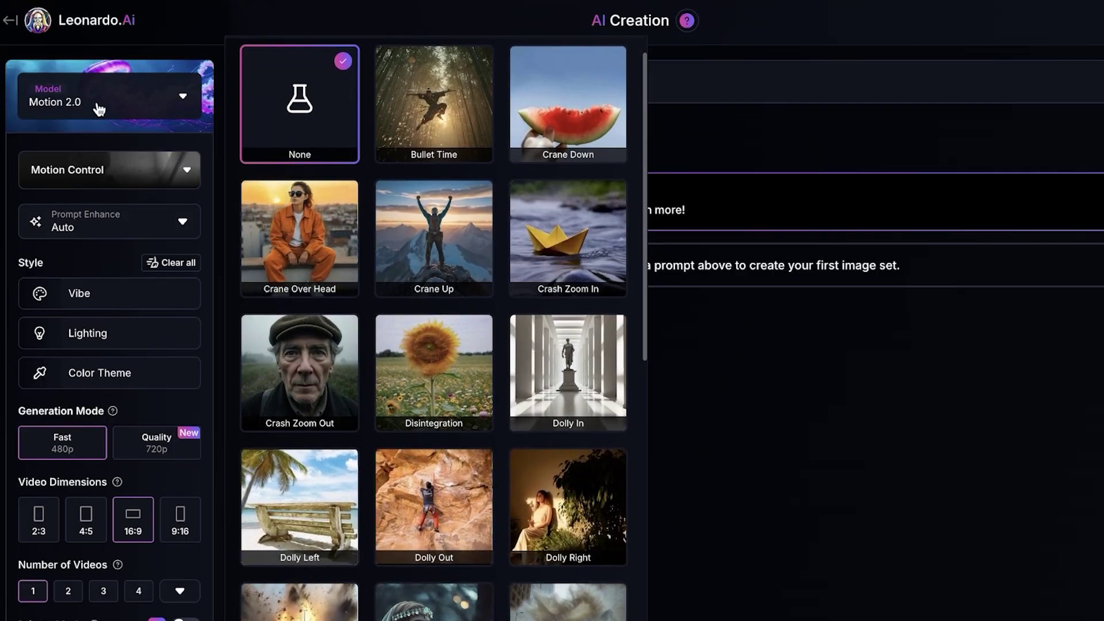
left_click(106, 103)
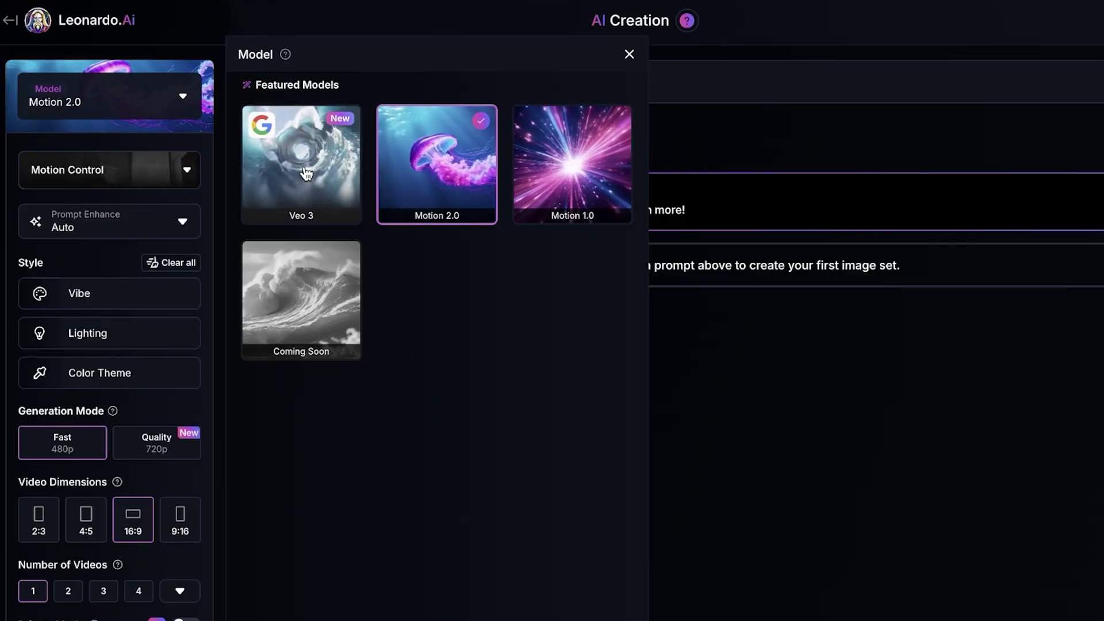
left_click(169, 98)
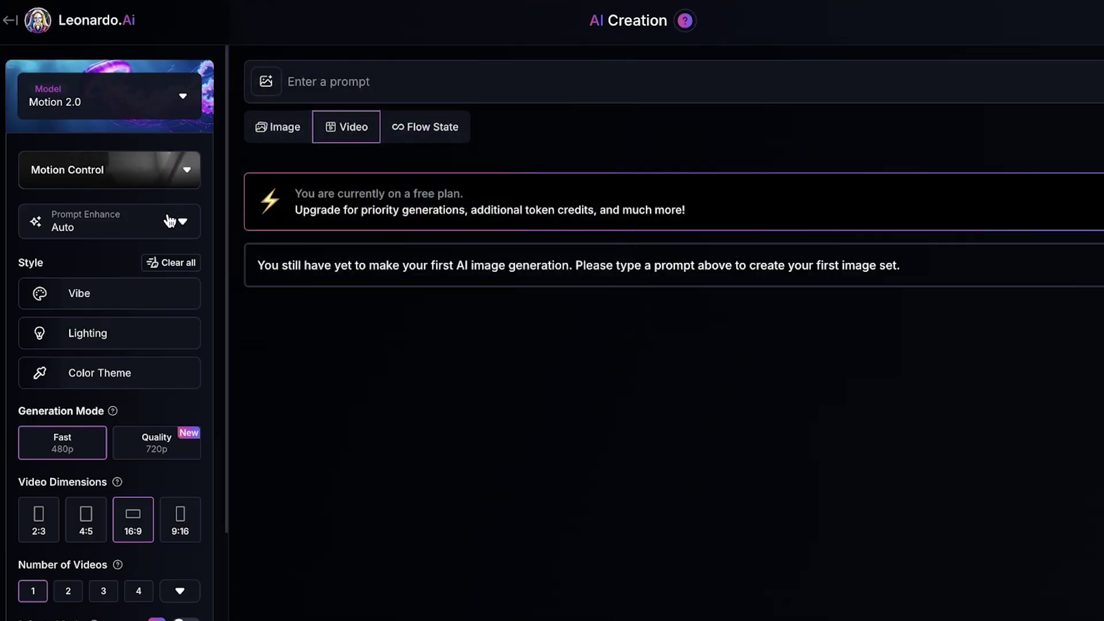
left_click(141, 226)
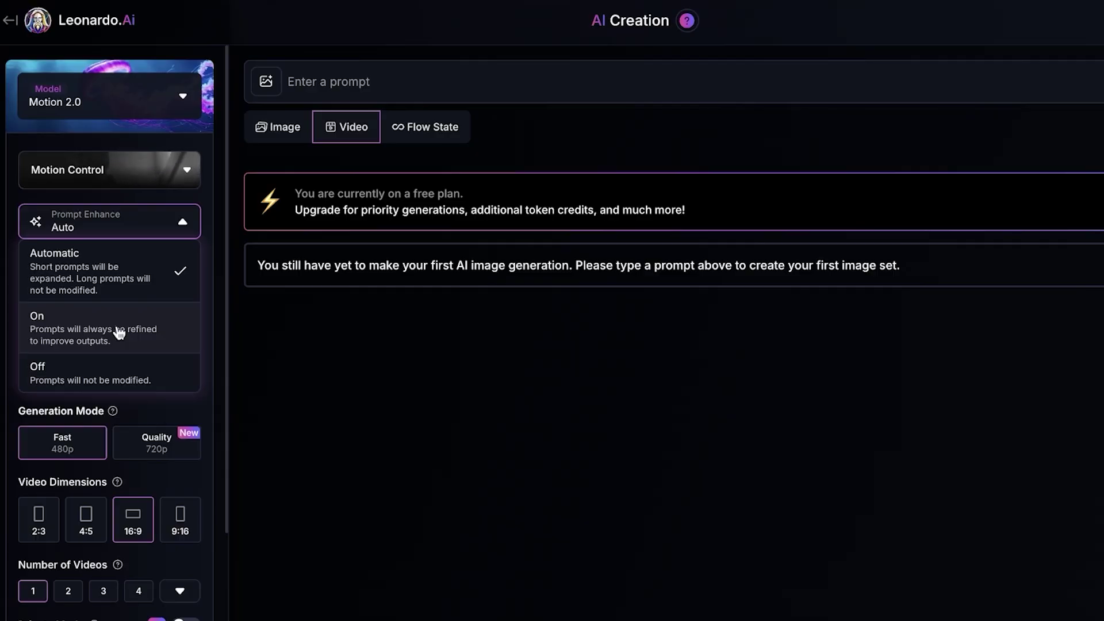
left_click(178, 252)
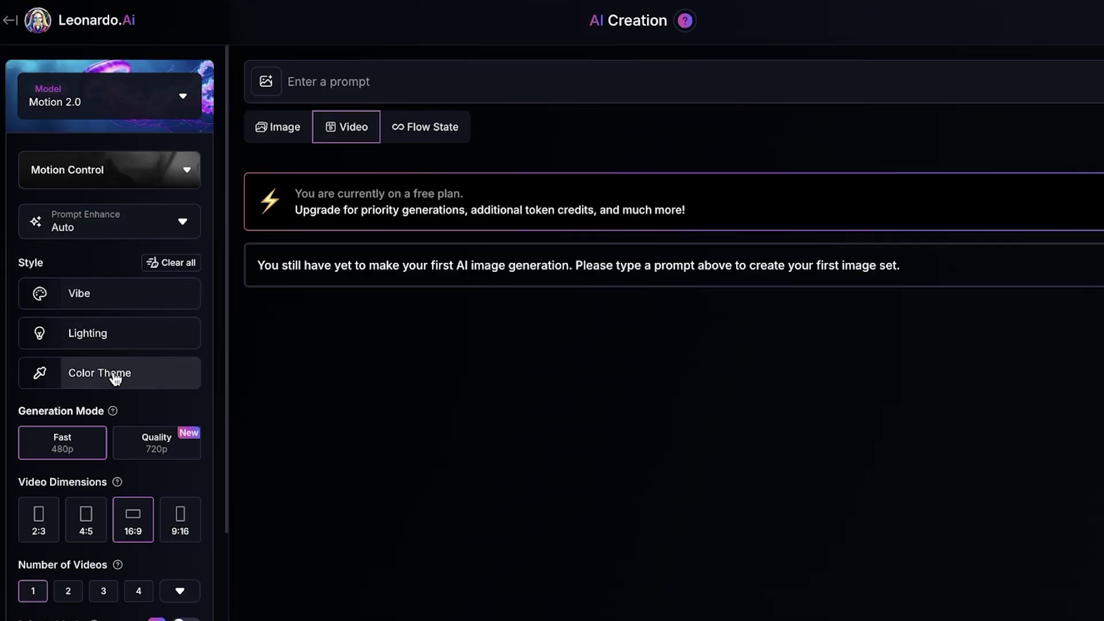
Apply the Golden Hour lighting preset from the Vibe styles, then select Quality 720p generation mode
left_click(96, 306)
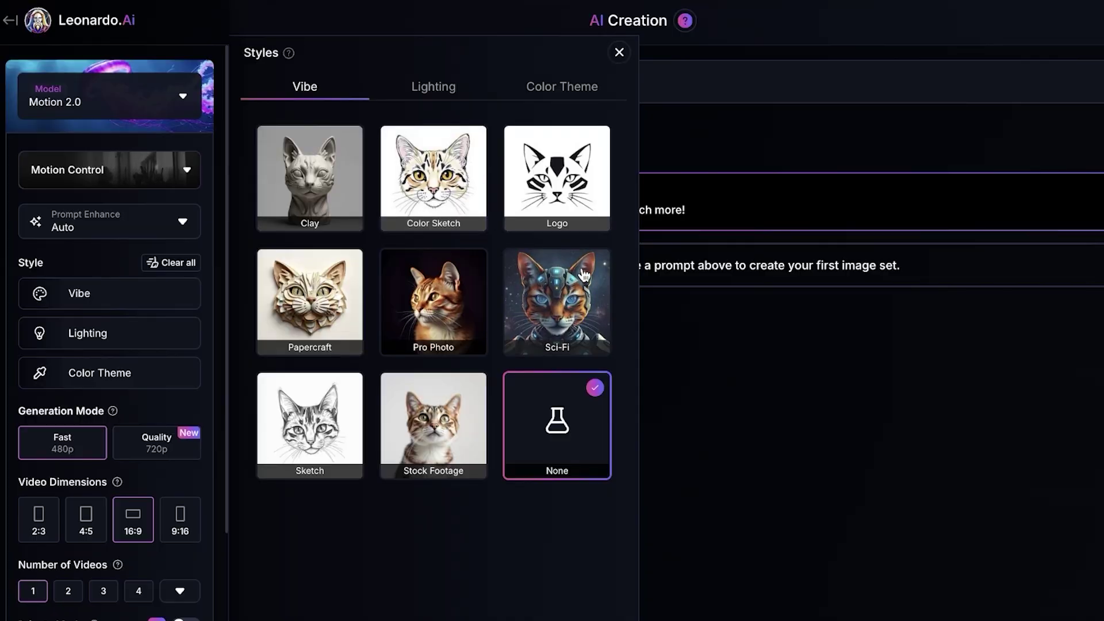
left_click(433, 87)
scroll(485, 297, "down", 2)
scroll(378, 227, "up", 2)
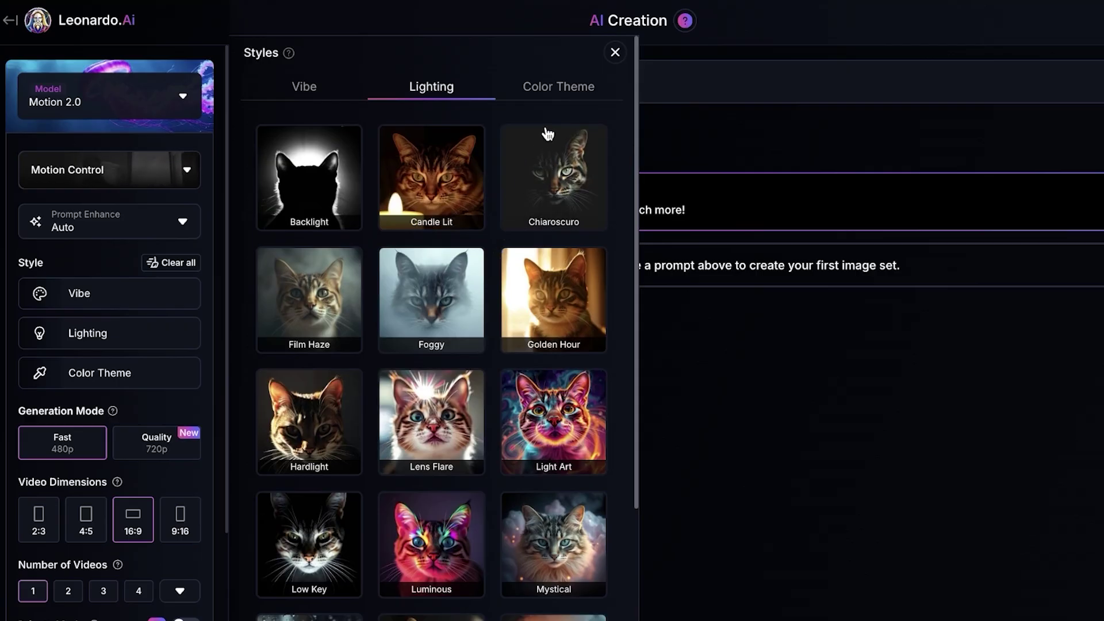
left_click(557, 85)
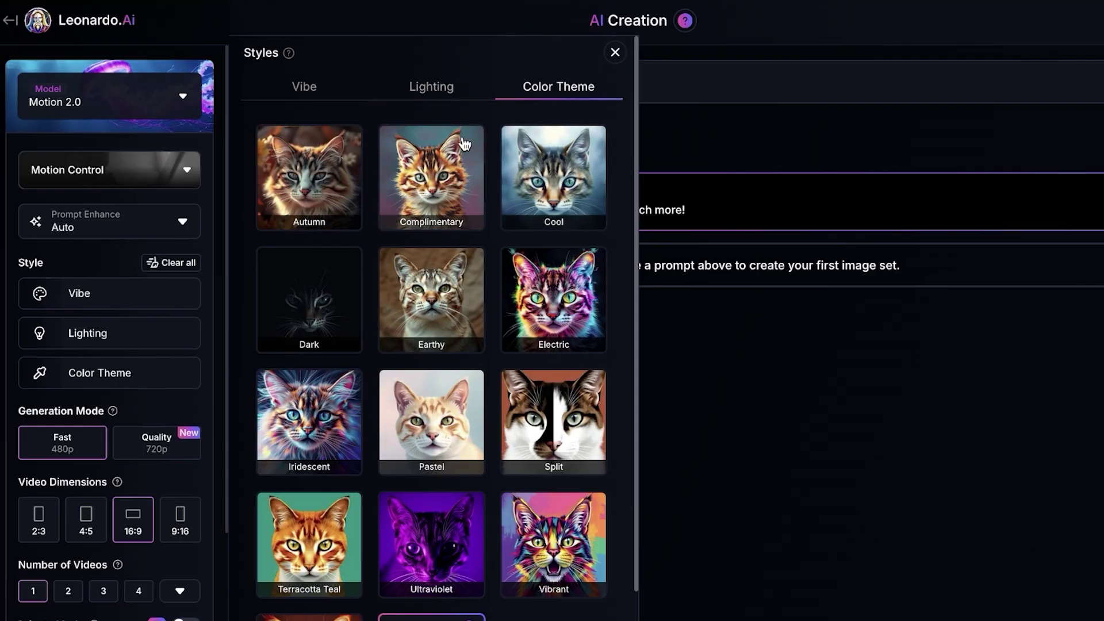
left_click(429, 86)
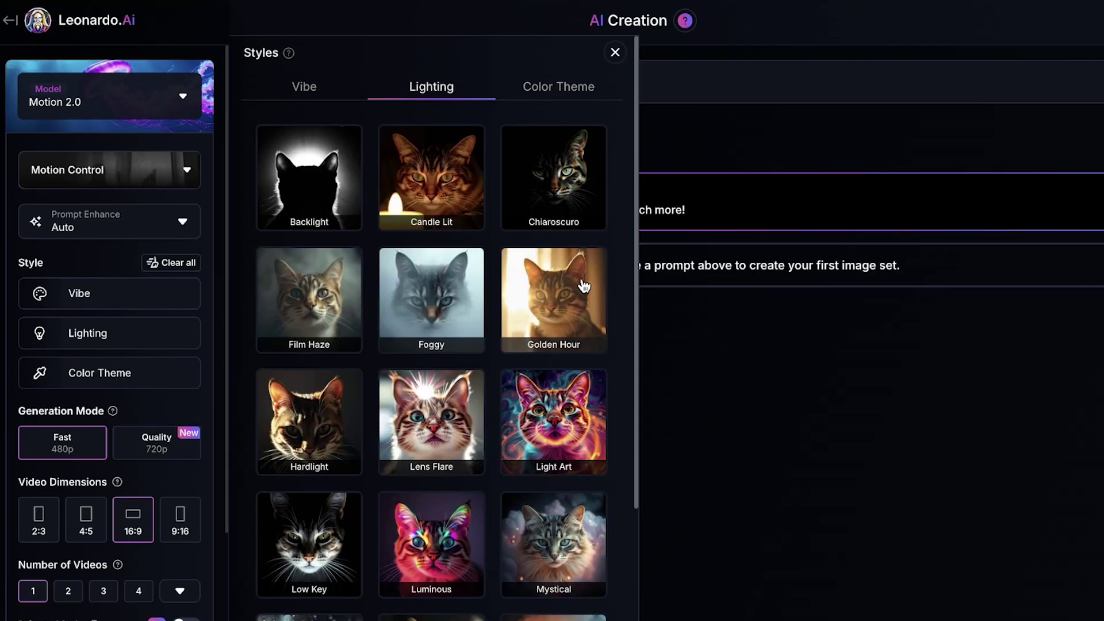
left_click(584, 286)
left_click(778, 463)
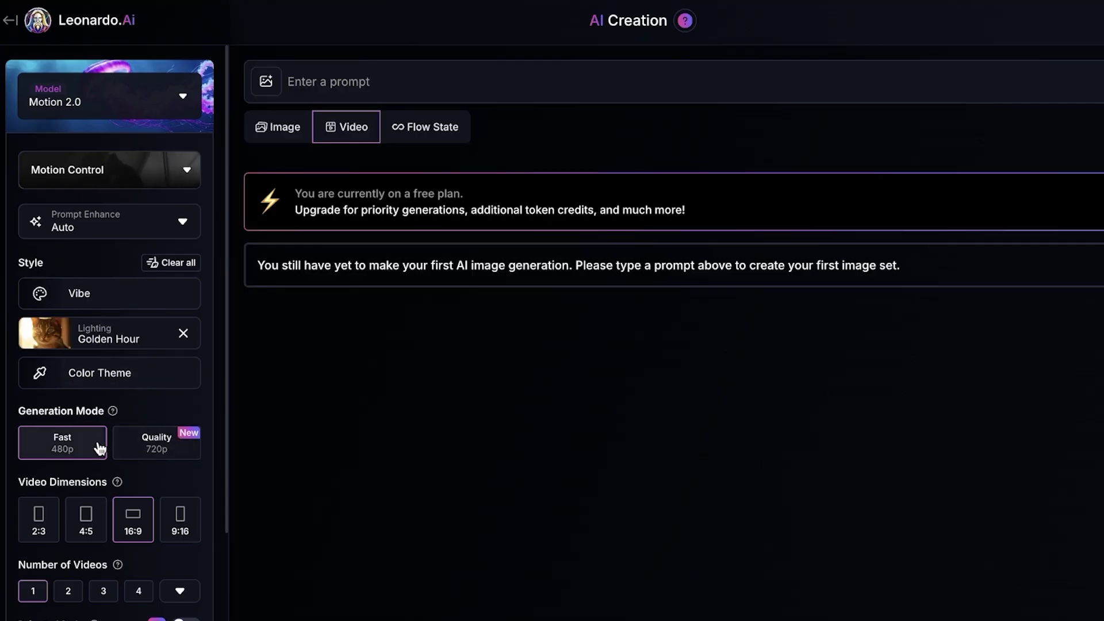
left_click(128, 446)
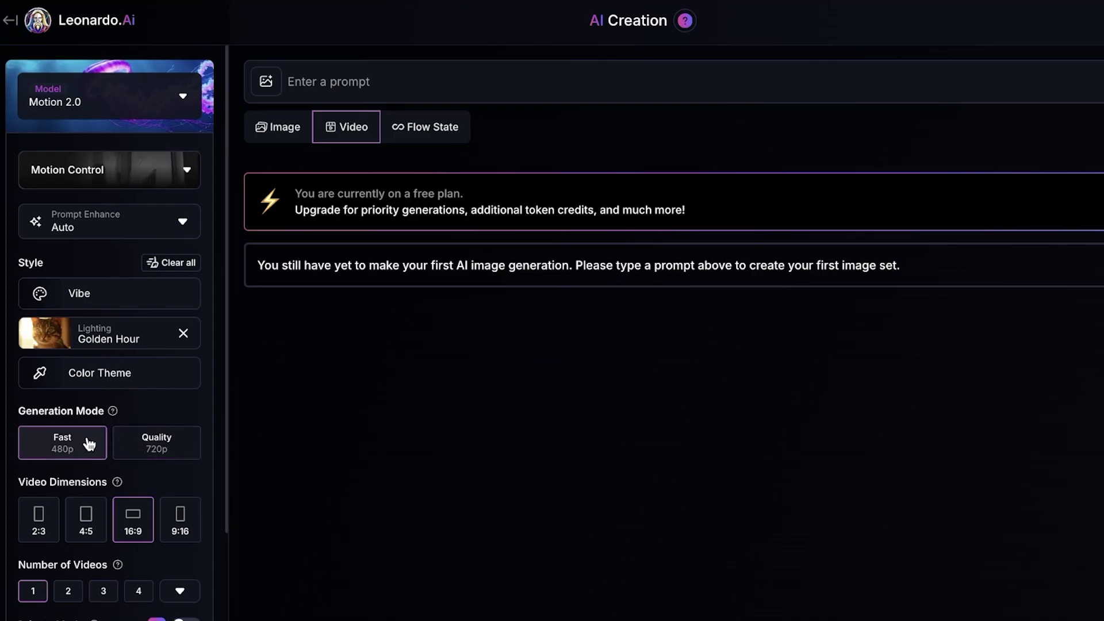
Expand and then collapse the Add to Collection options in the video settings panel
scroll(48, 458, "down", 2)
scroll(112, 457, "down", 1)
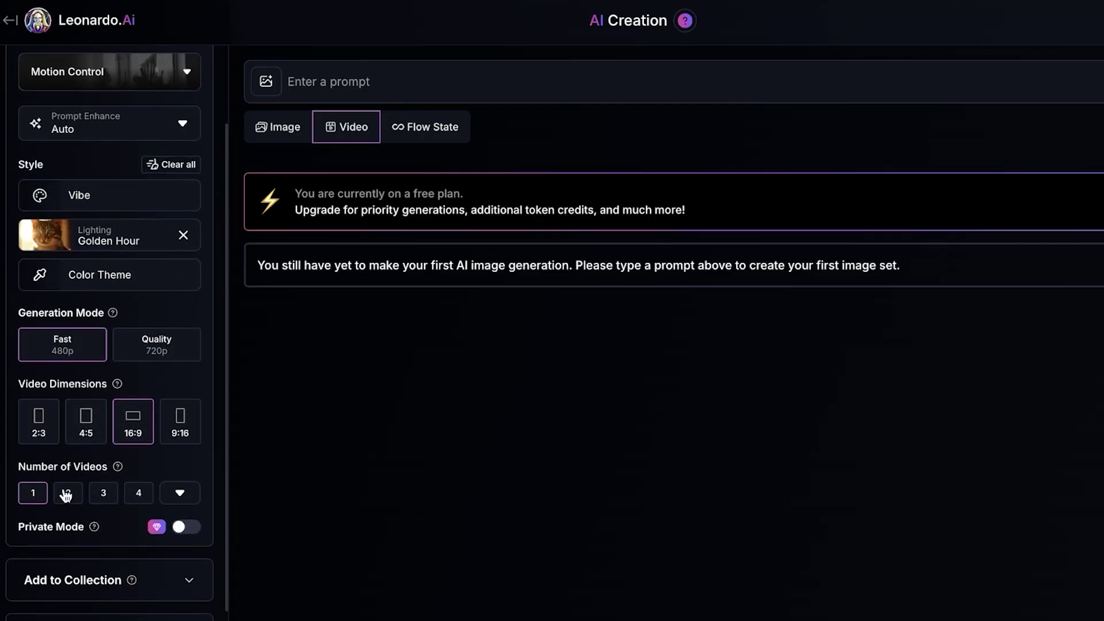
left_click(145, 579)
scroll(146, 575, "down", 3)
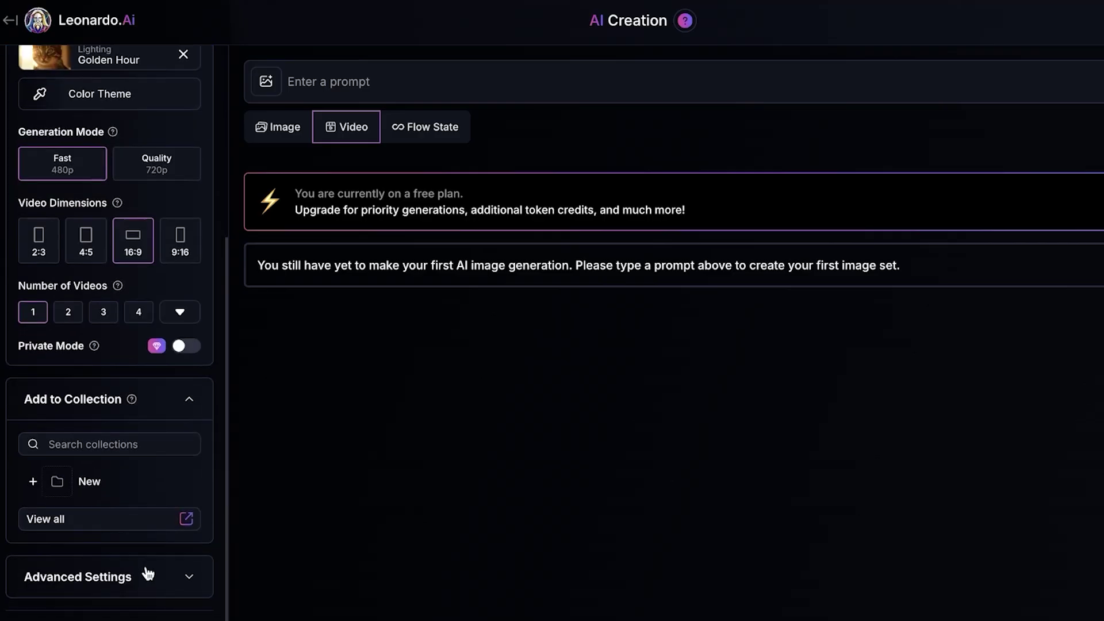
left_click(188, 414)
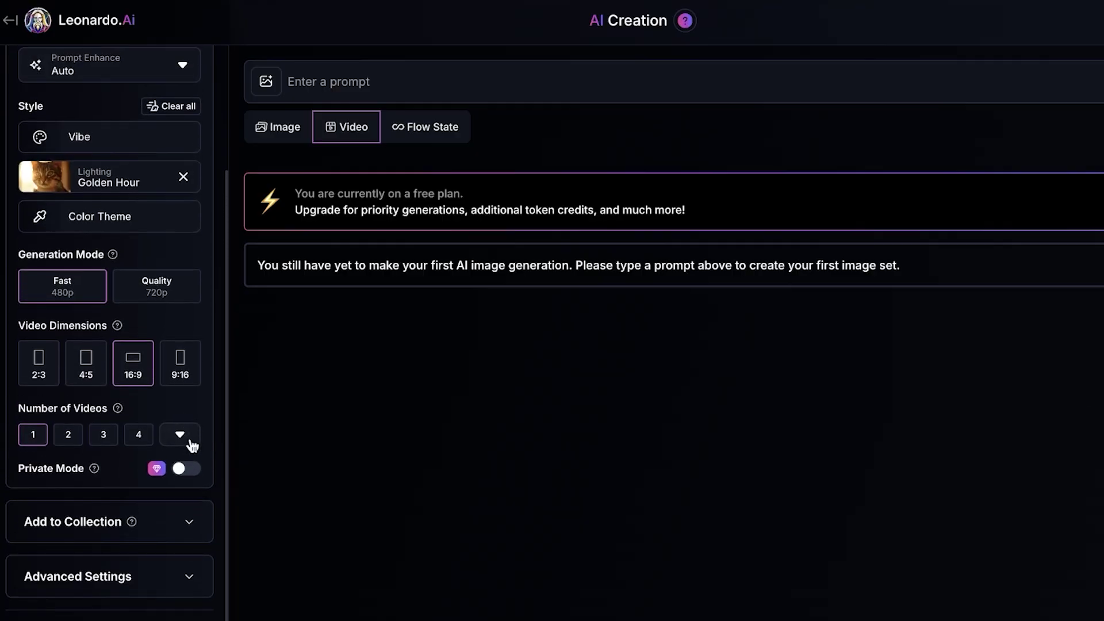
left_click(198, 526)
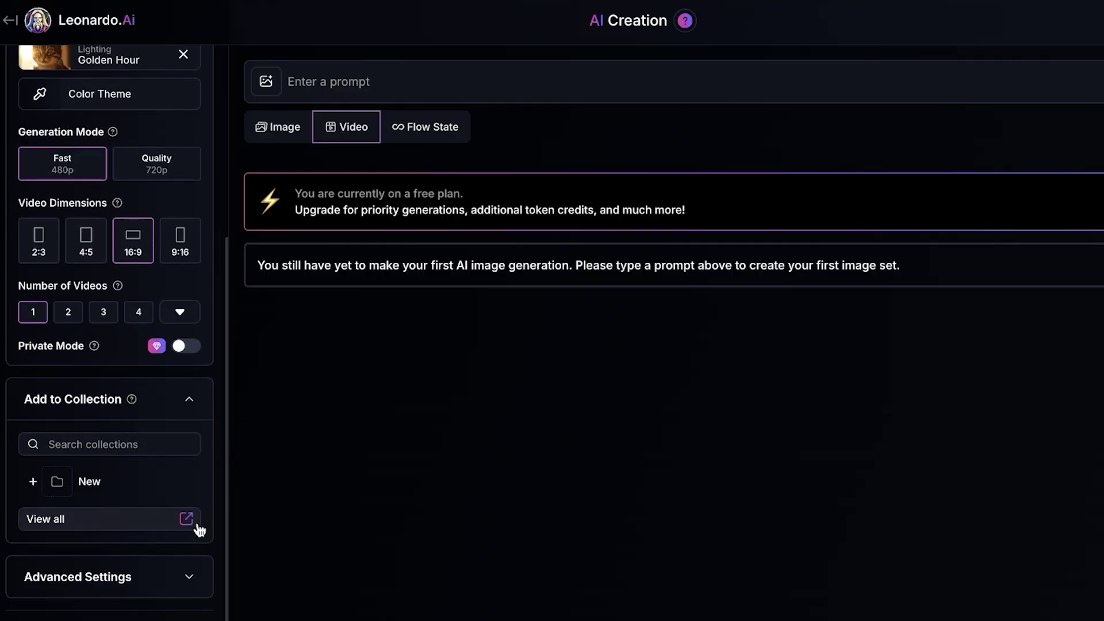
left_click(181, 398)
Expand Advanced Settings, leaving Negative Prompt off and Smooth Video enabled
left_click(158, 584)
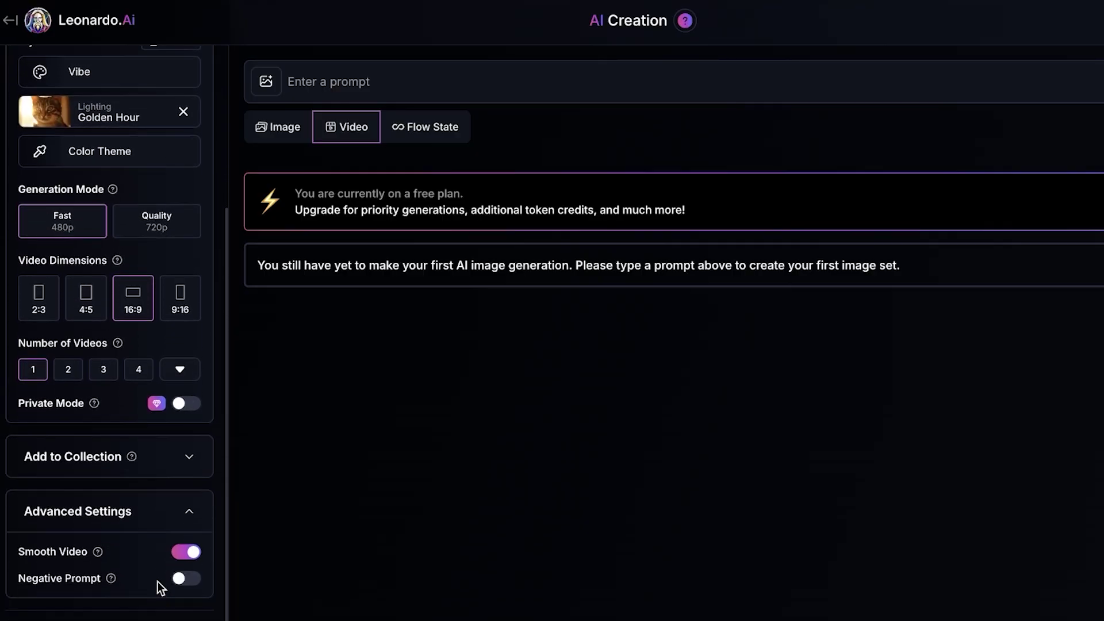
mouse_move(118, 586)
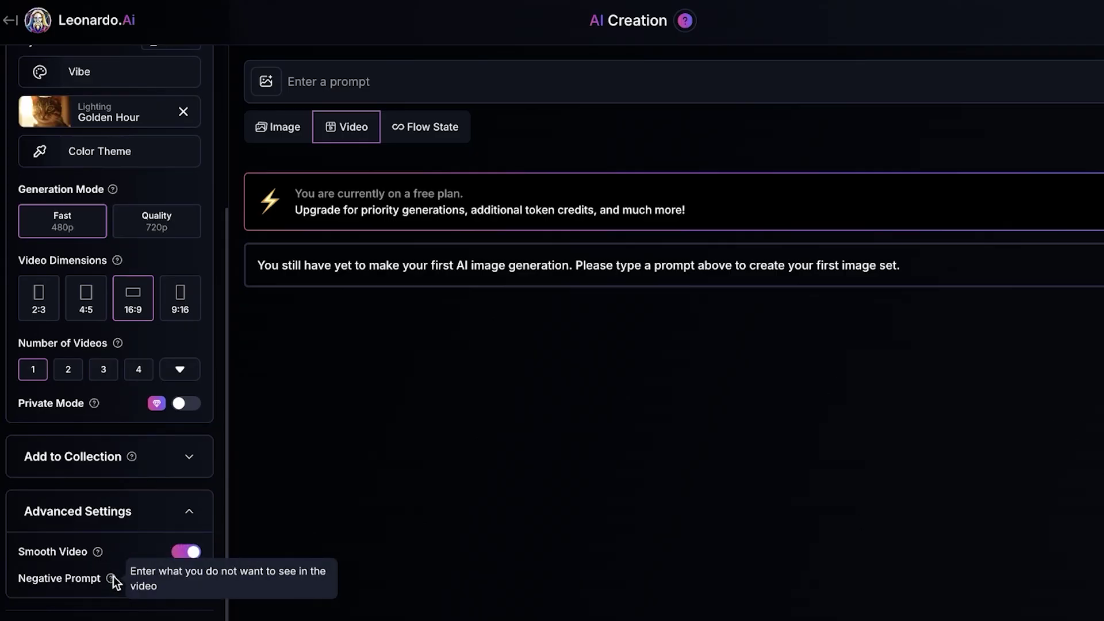
left_click(184, 579)
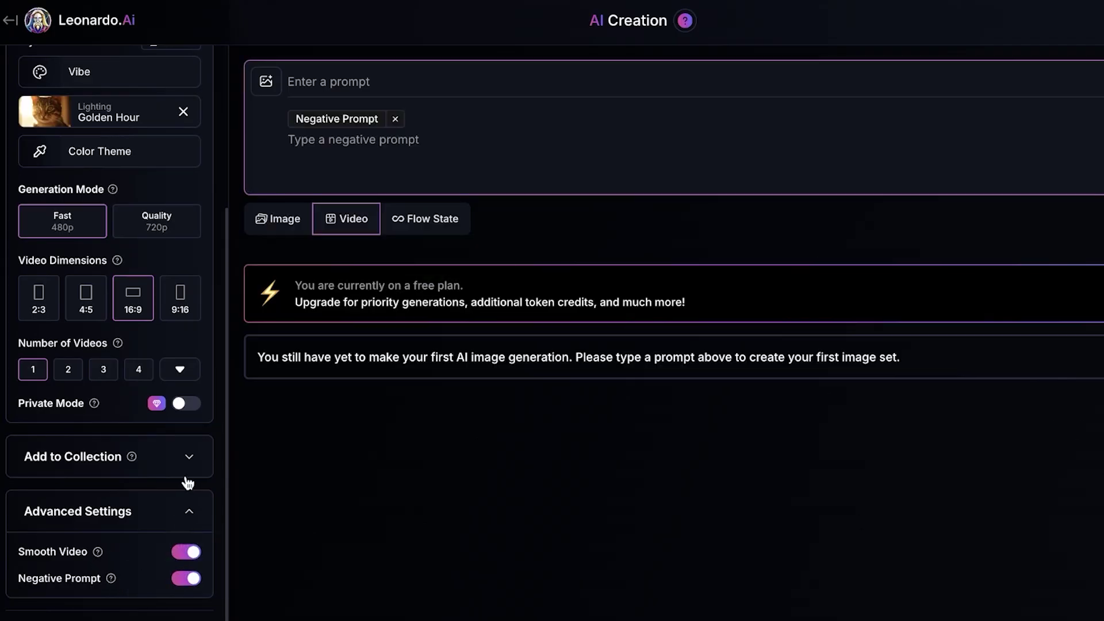
left_click(191, 578)
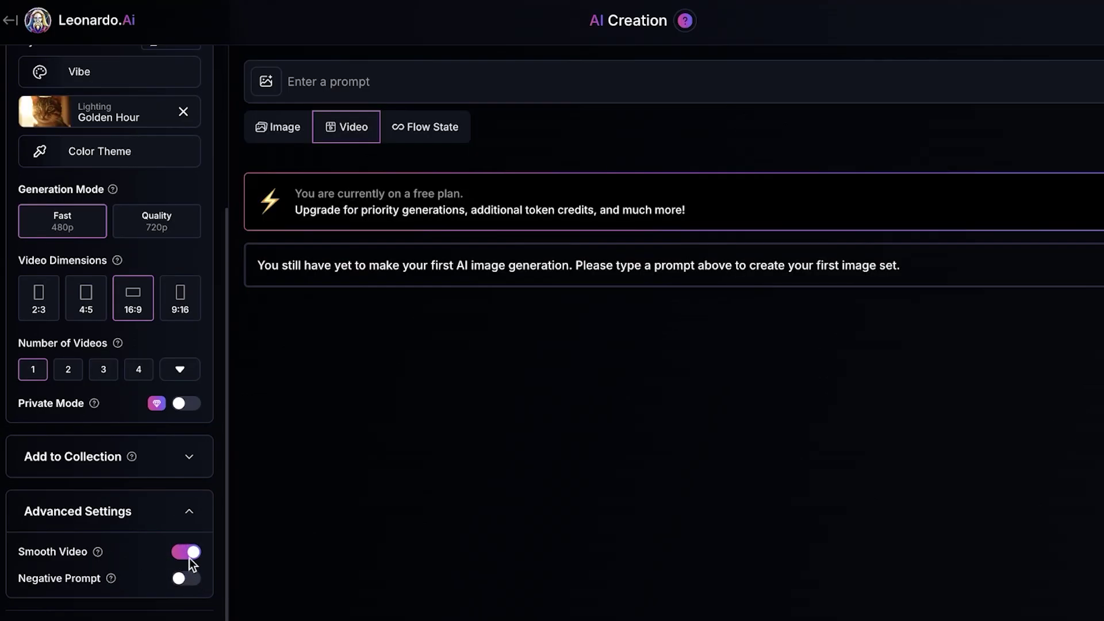
left_click(356, 93)
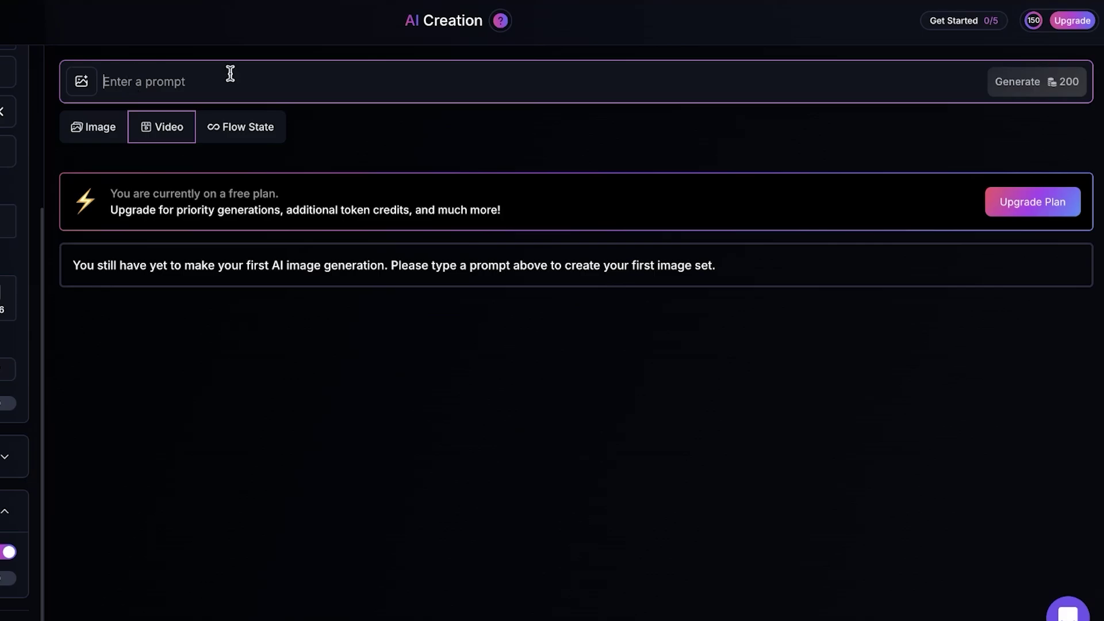
Write the prompt: blonde princess in medieval clothing before a castle, followed by 2 maids; check 'infront' spelling
type("A")
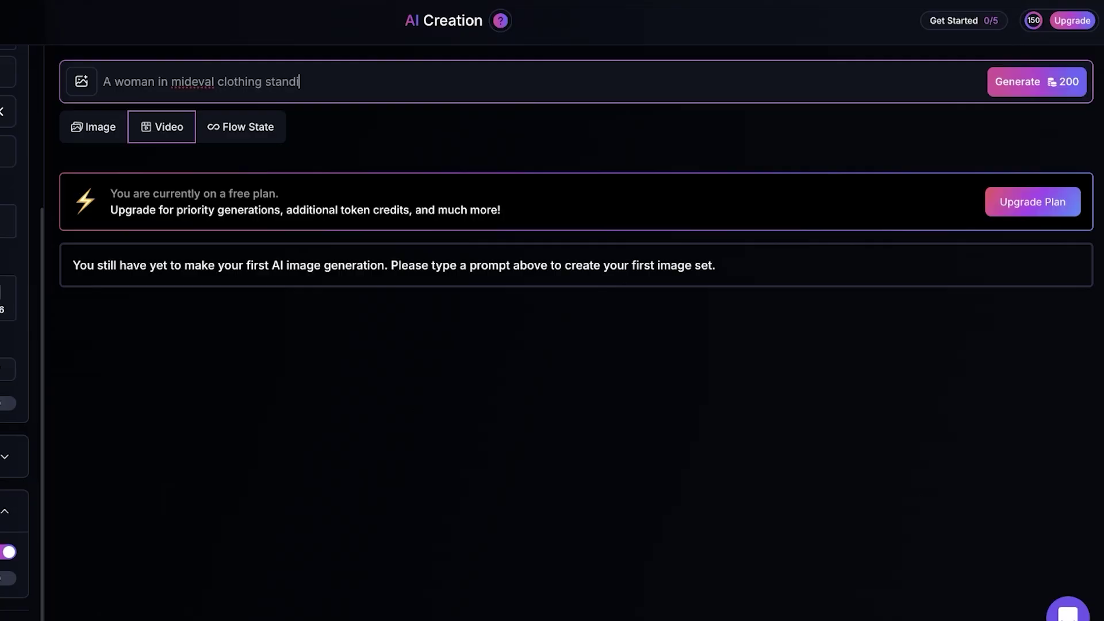
type("fro")
type("w")
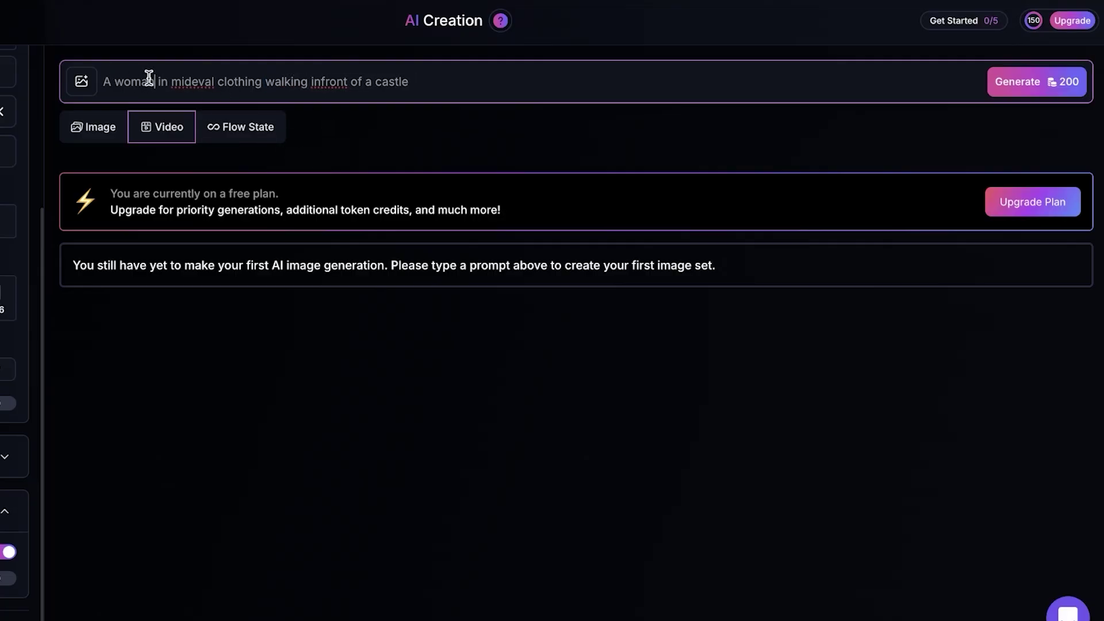
type("princess")
double_click(195, 82)
type("medieval")
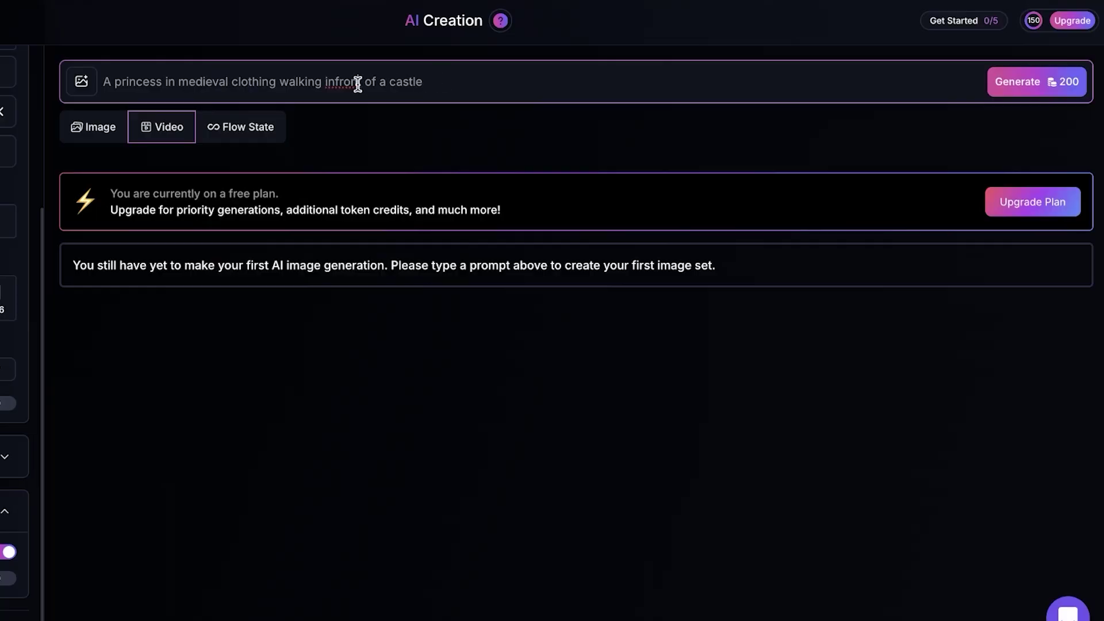
right_click(357, 84)
left_click(349, 80)
right_click(348, 77)
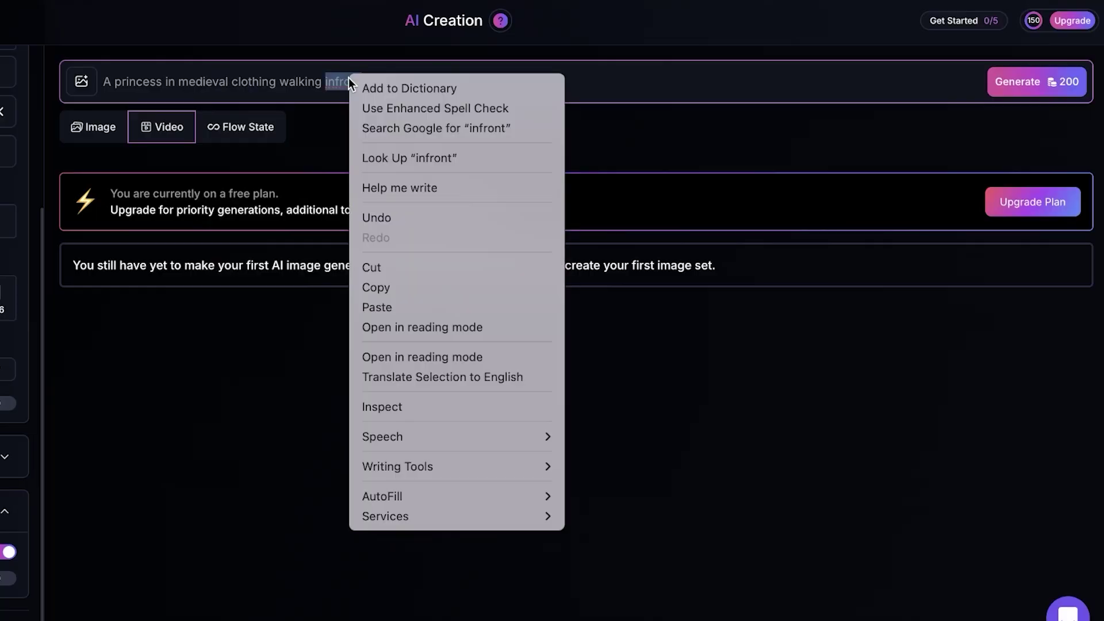
left_click(471, 87)
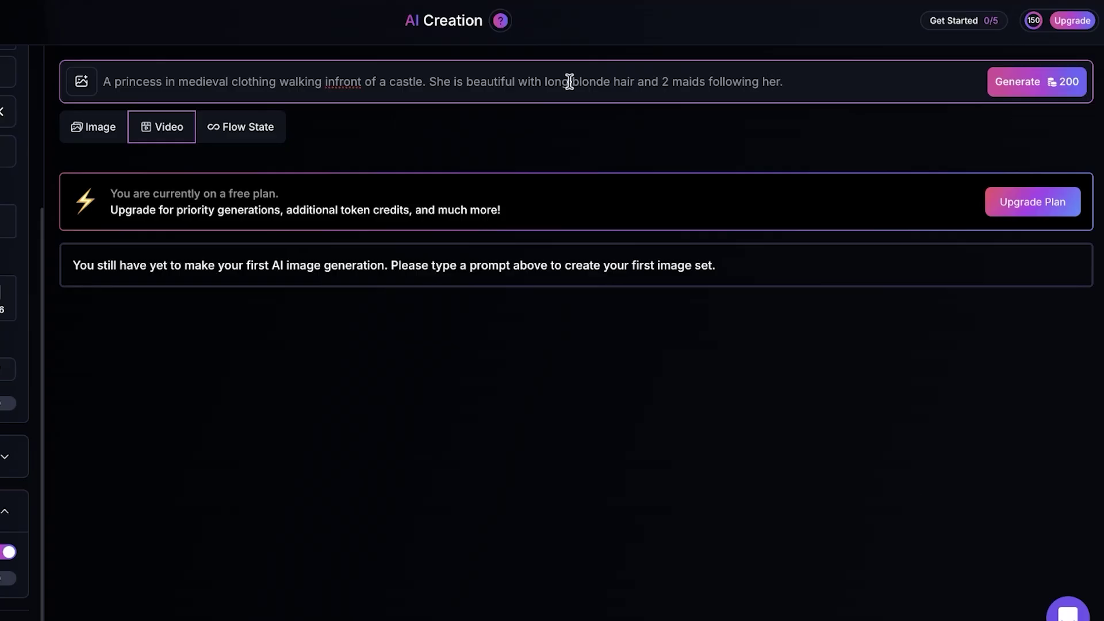
left_click_drag(813, 80, 96, 94)
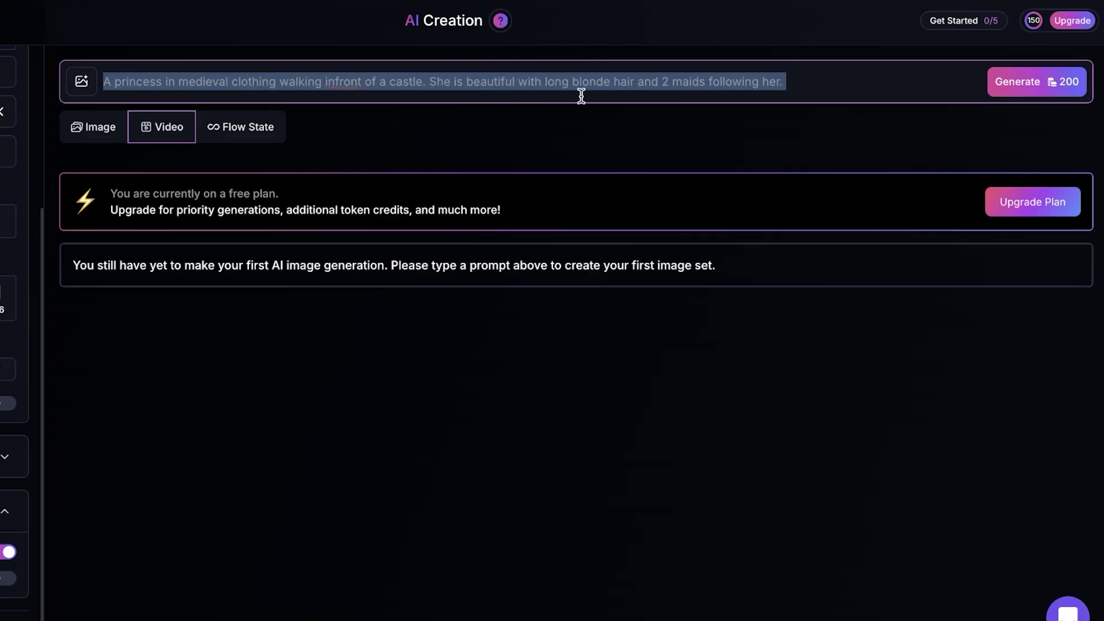
left_click(857, 85)
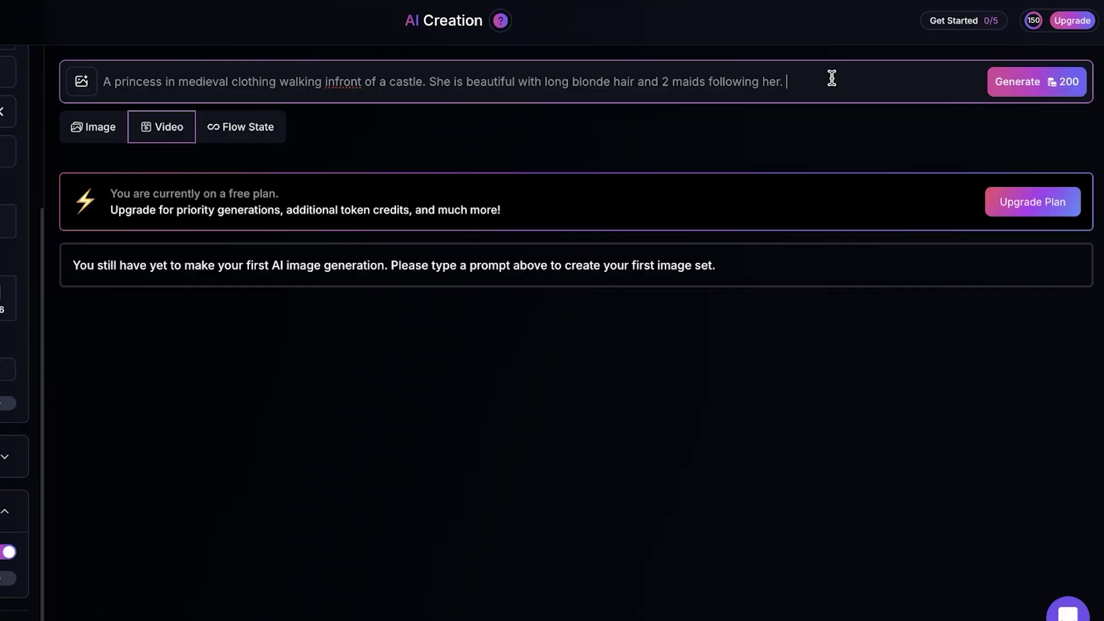
triple_click(115, 85)
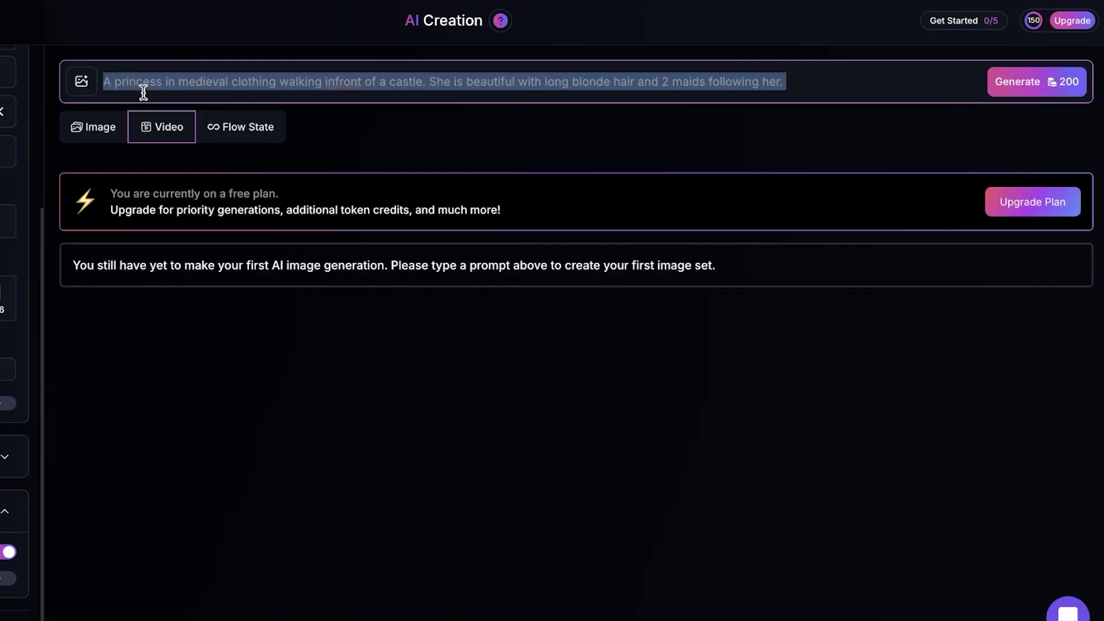
left_click(142, 86)
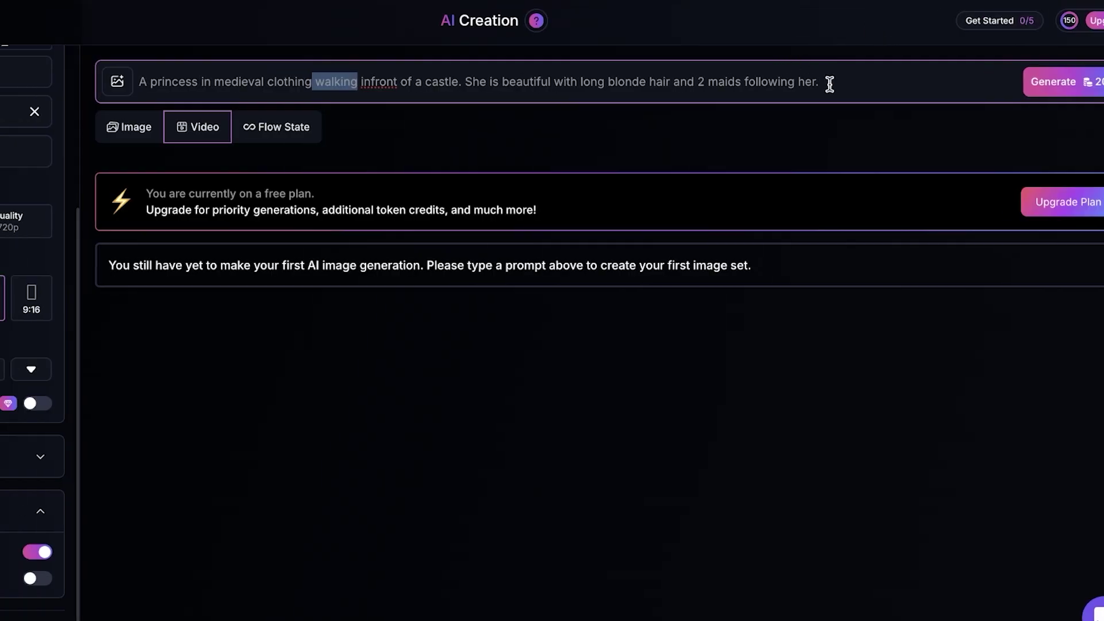
scroll(136, 81, "up", 4)
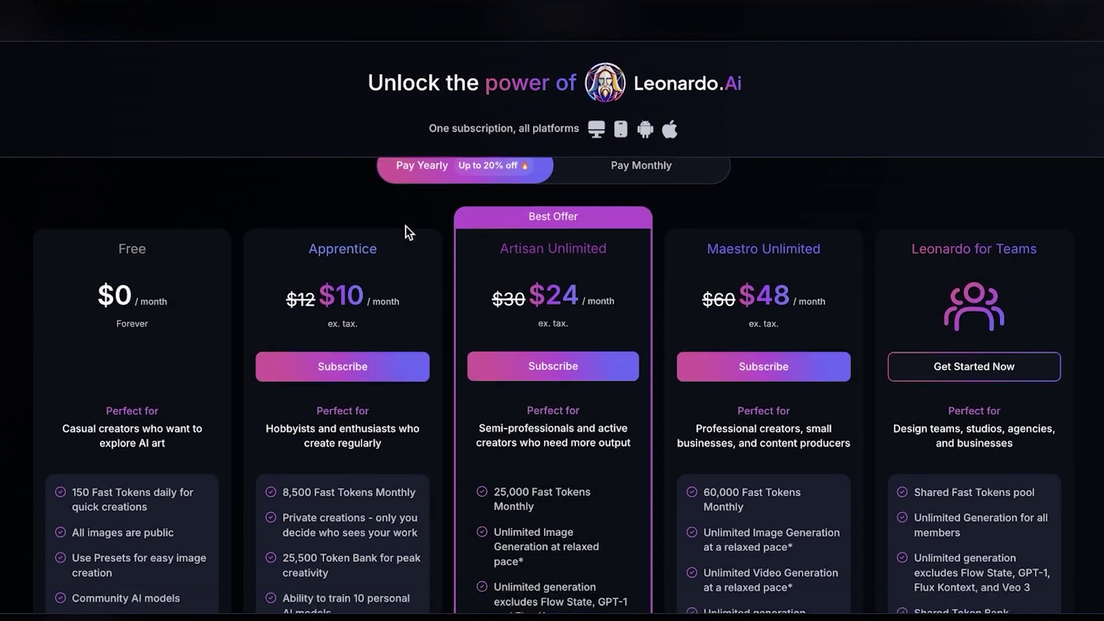
scroll(144, 273, "down", 10)
scroll(136, 361, "up", 10)
scroll(129, 360, "up", 1)
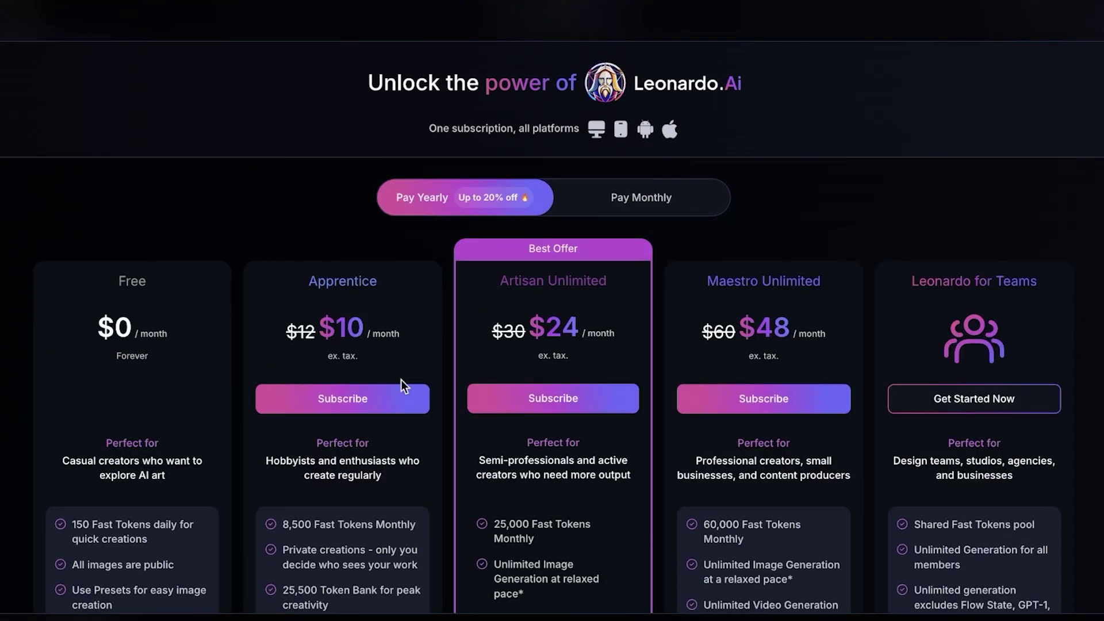
left_click(631, 196)
scroll(345, 322, "down", 3)
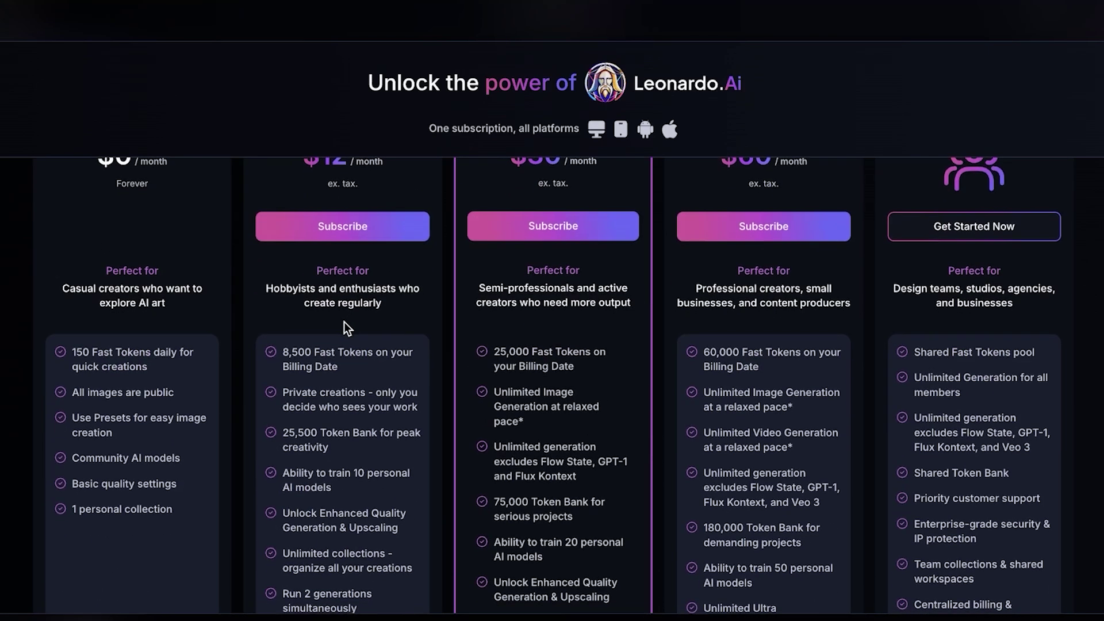
scroll(343, 322, "up", 3)
scroll(343, 322, "down", 3)
scroll(344, 326, "down", 2)
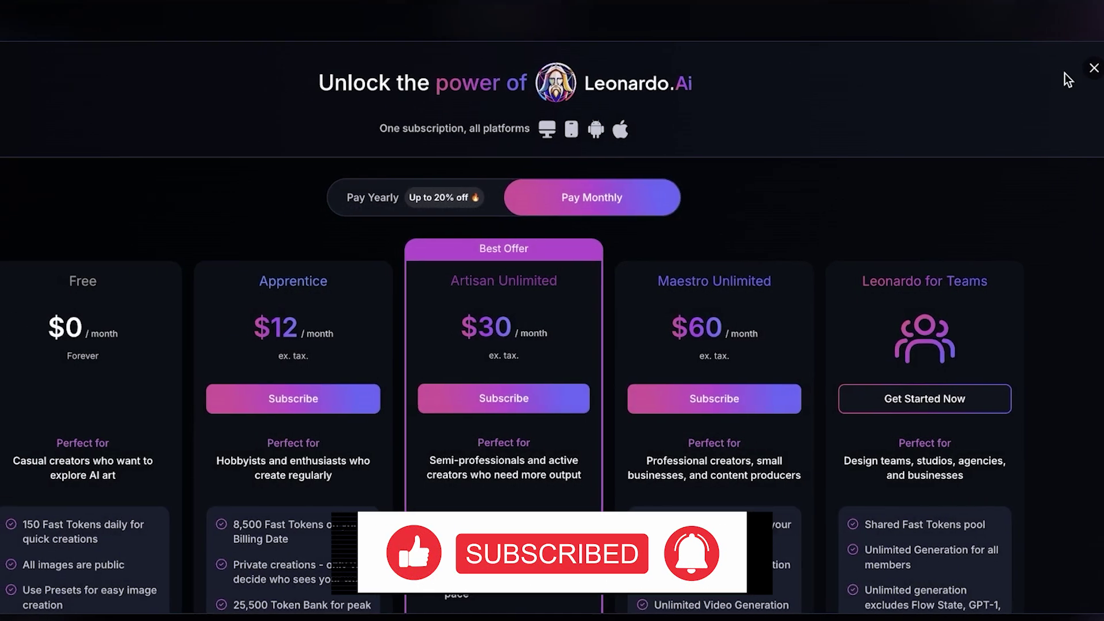
scroll(388, 341, "down", 8)
scroll(387, 341, "down", 4)
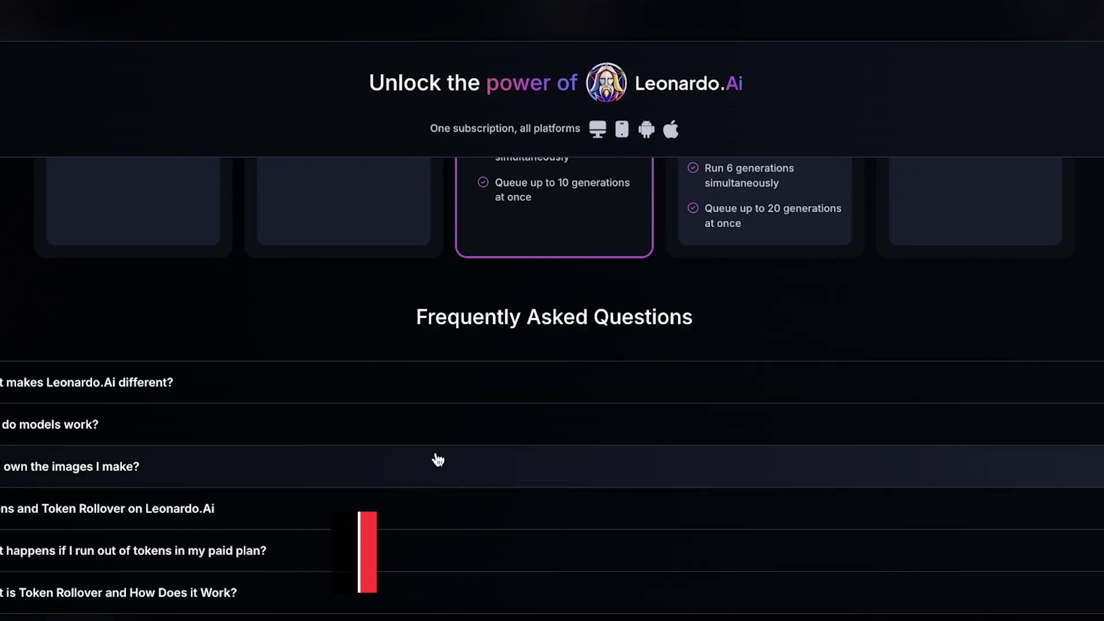
scroll(422, 413, "up", 9)
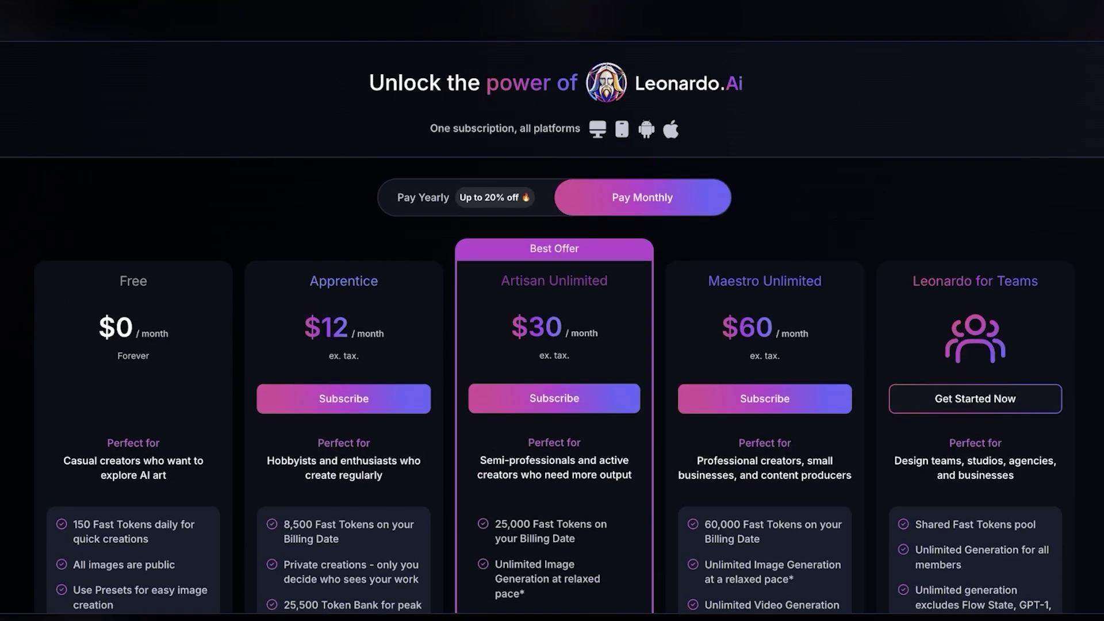
scroll(656, 443, "down", 4)
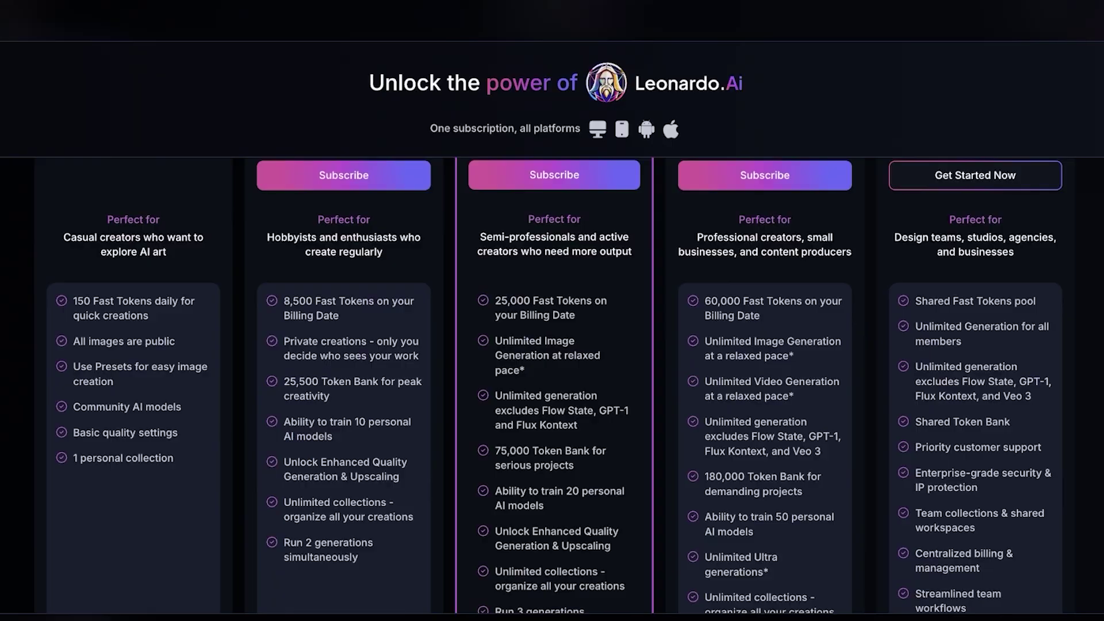
scroll(654, 257, "up", 4)
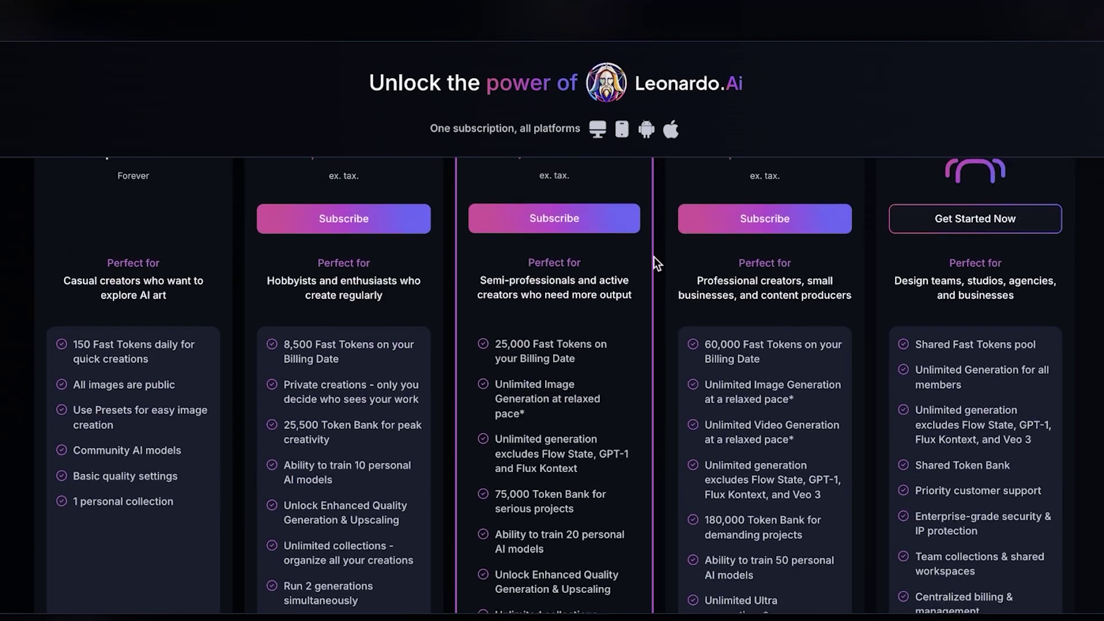
scroll(616, 269, "down", 2)
scroll(589, 286, "up", 1)
scroll(408, 262, "up", 1)
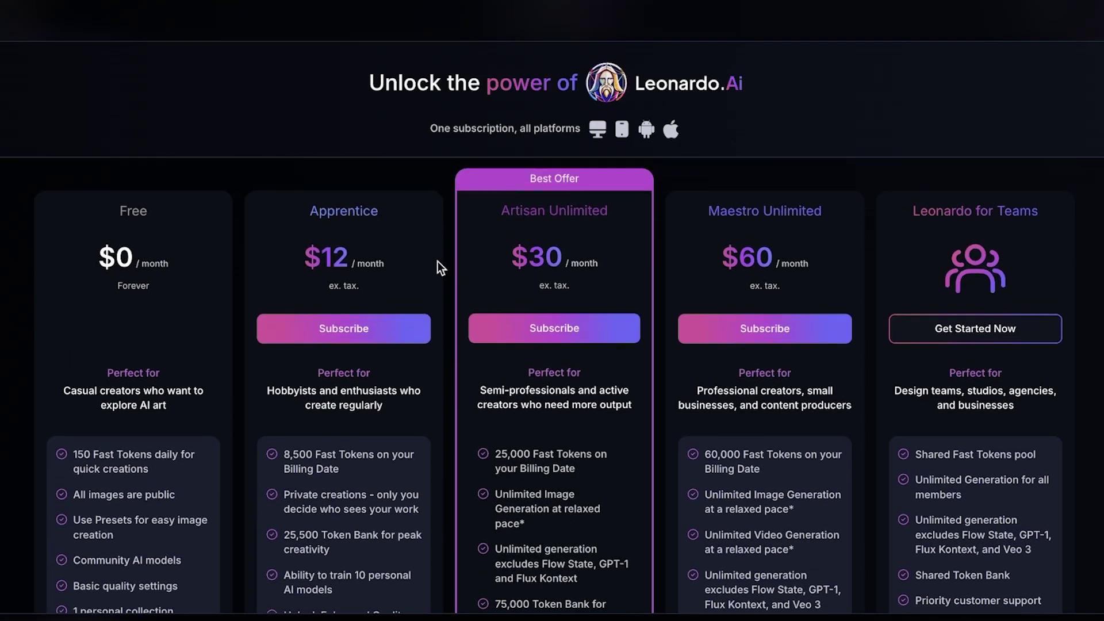
key("Escape")
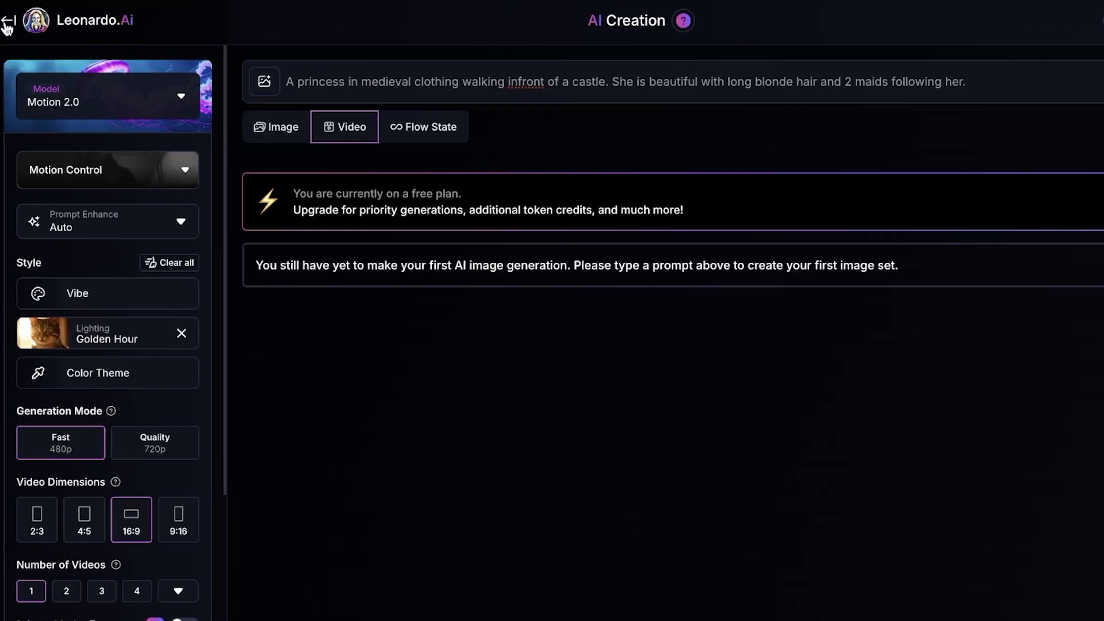
Return to the home dashboard and filter Community Creations to Video, scrolling through the results
left_click(4, 28)
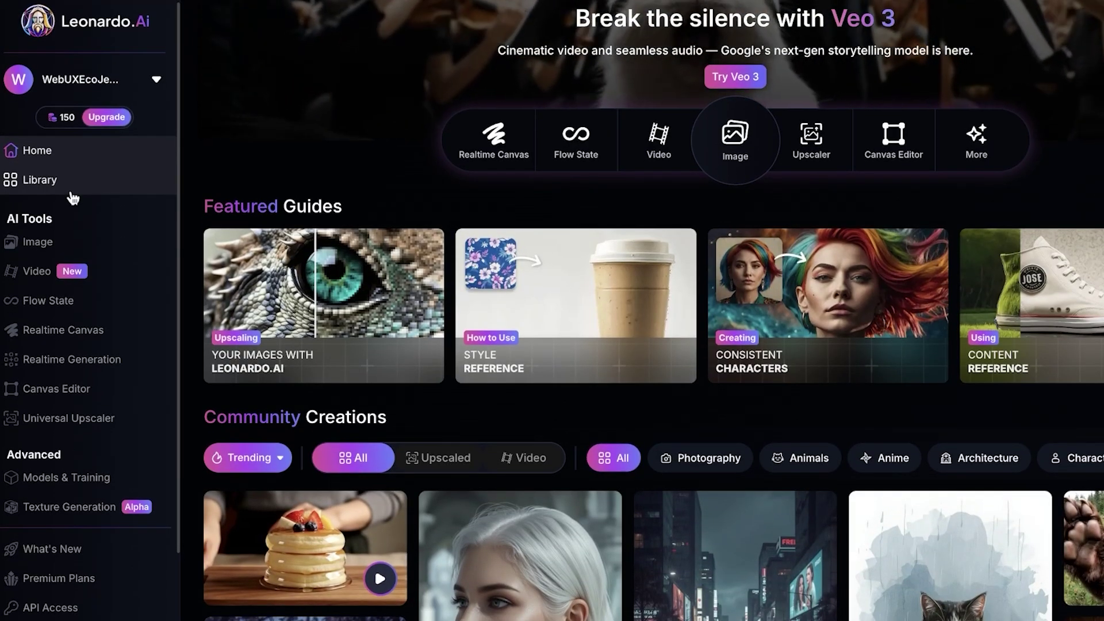
scroll(63, 195, "down", 3)
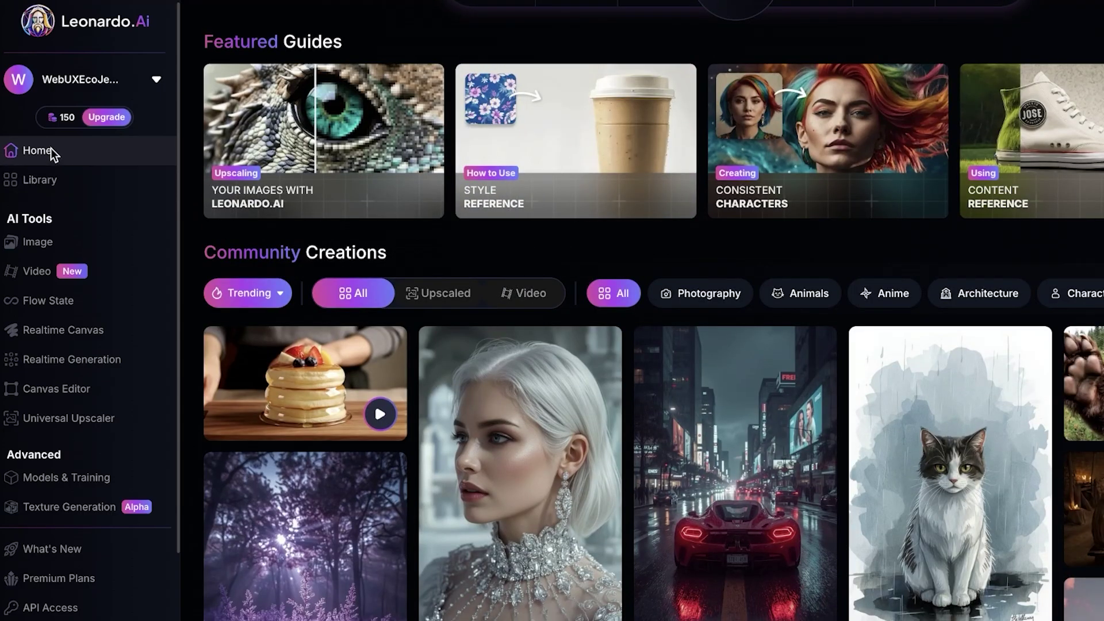
left_click(500, 298)
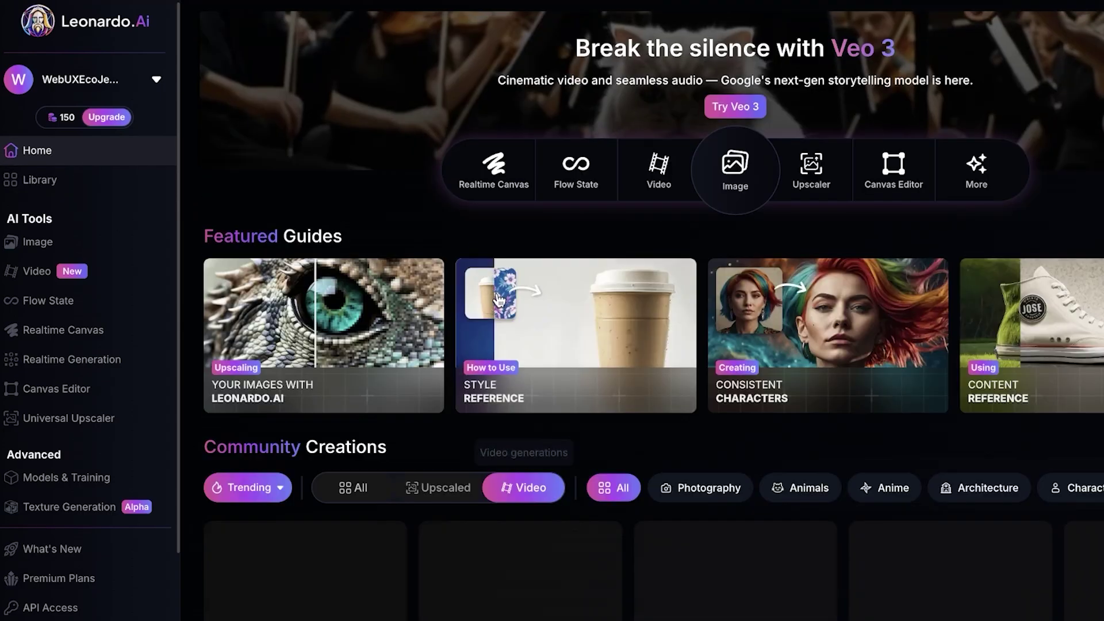
scroll(500, 297, "down", 5)
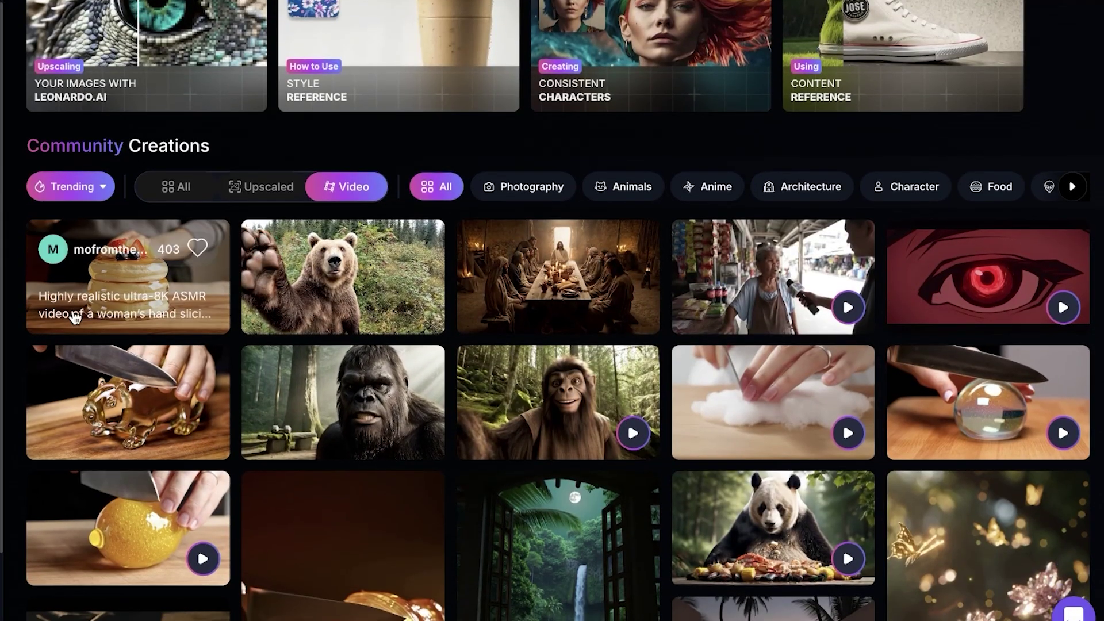
scroll(132, 276, "down", 2)
scroll(1029, 263, "down", 2)
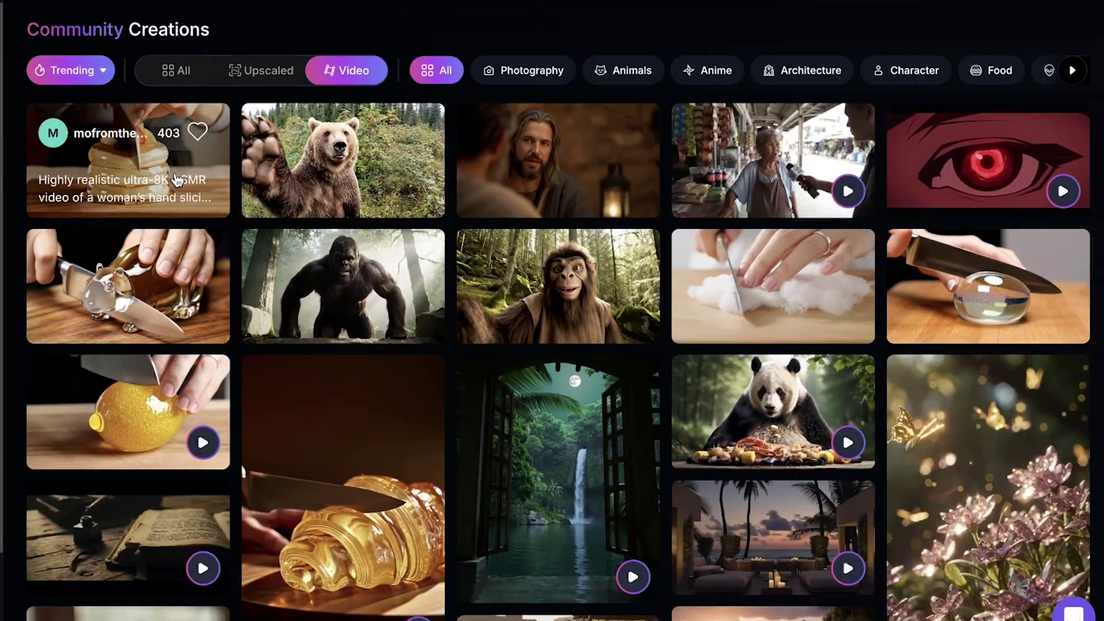
left_click(175, 172)
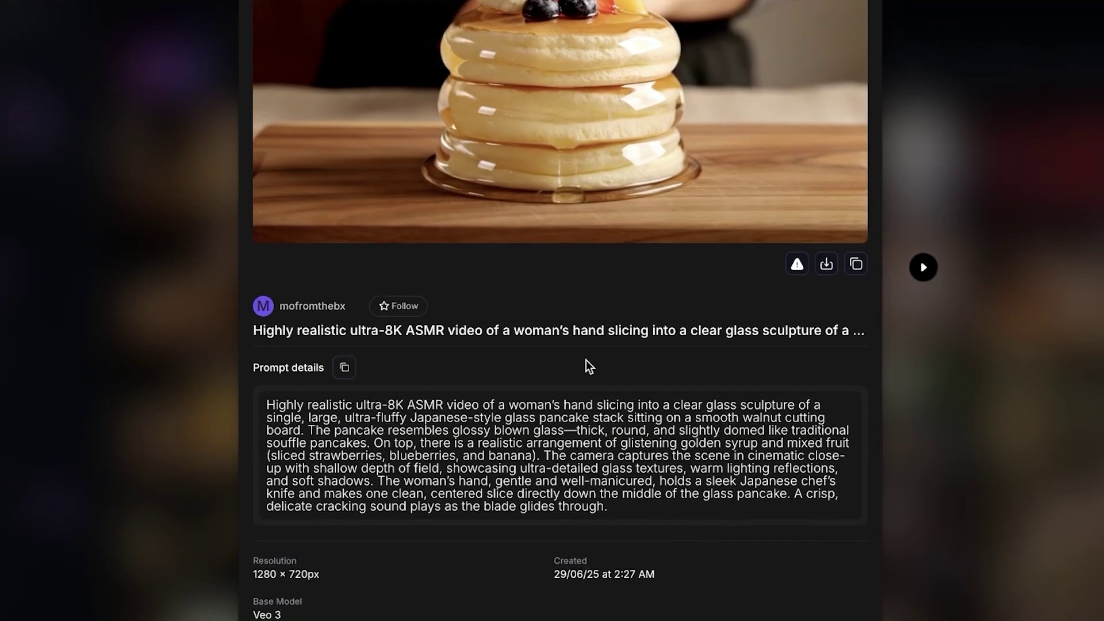
key("Right")
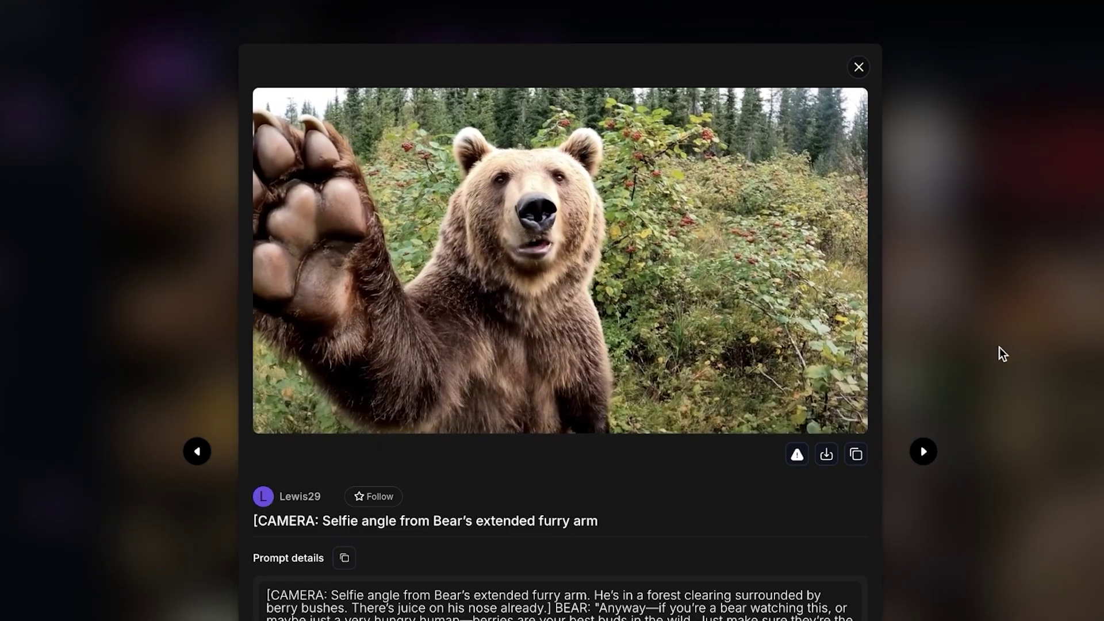
scroll(999, 346, "down", 2)
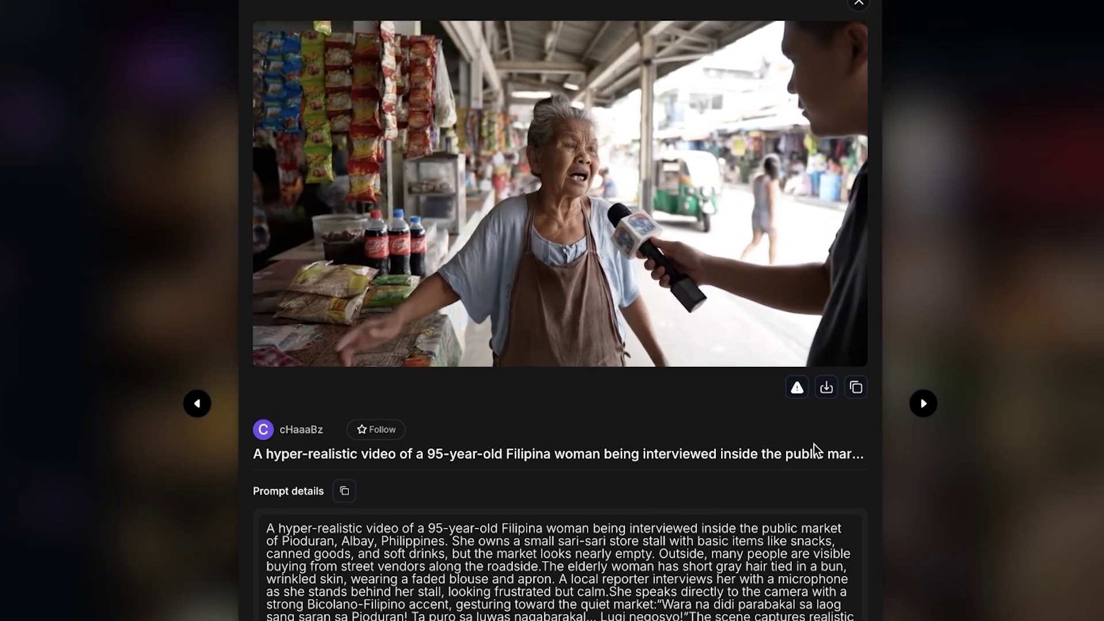
scroll(835, 450, "down", 3)
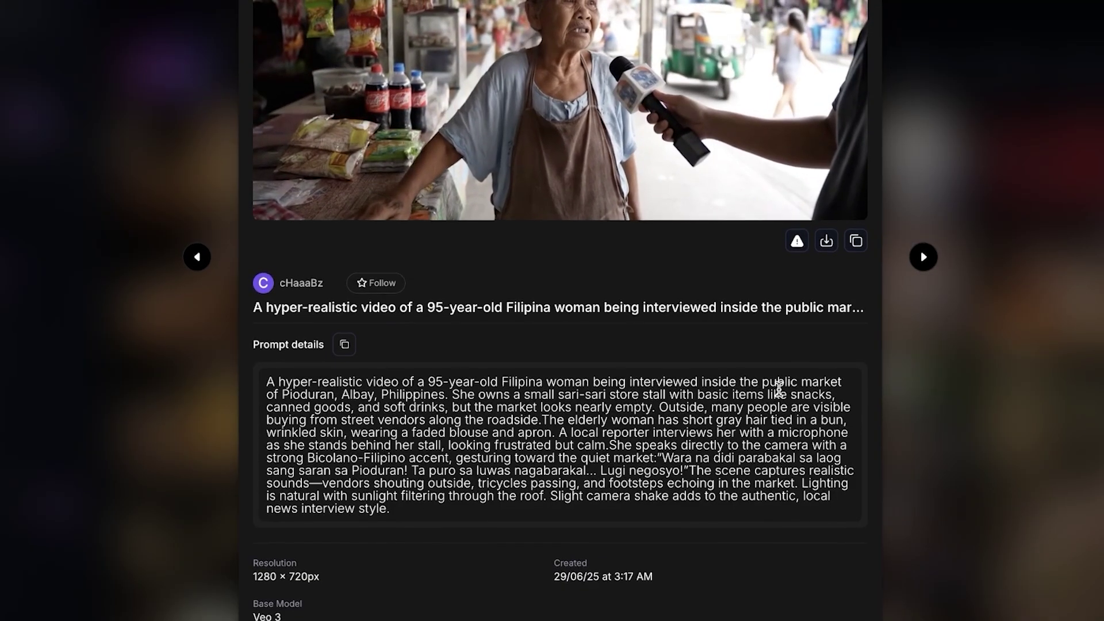
scroll(778, 388, "up", 4)
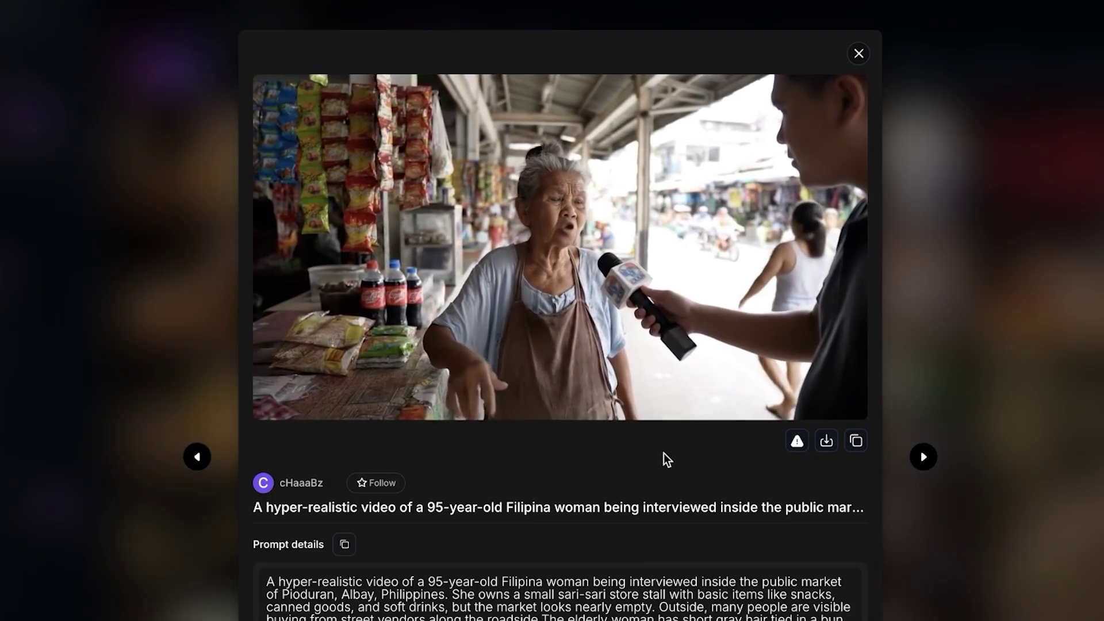
left_click(924, 456)
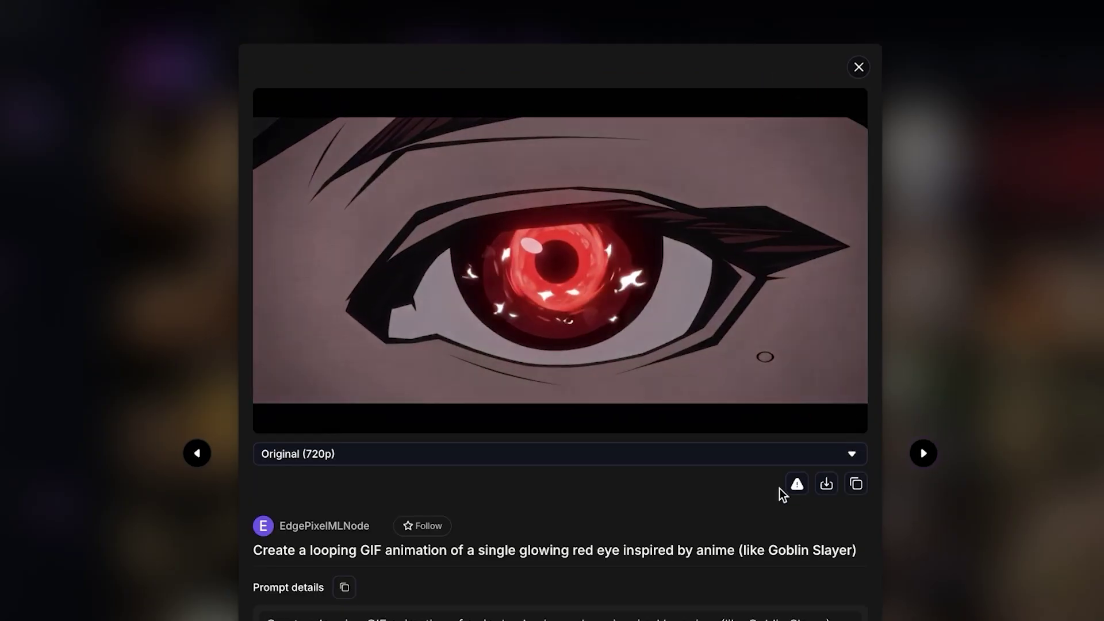
left_click(919, 453)
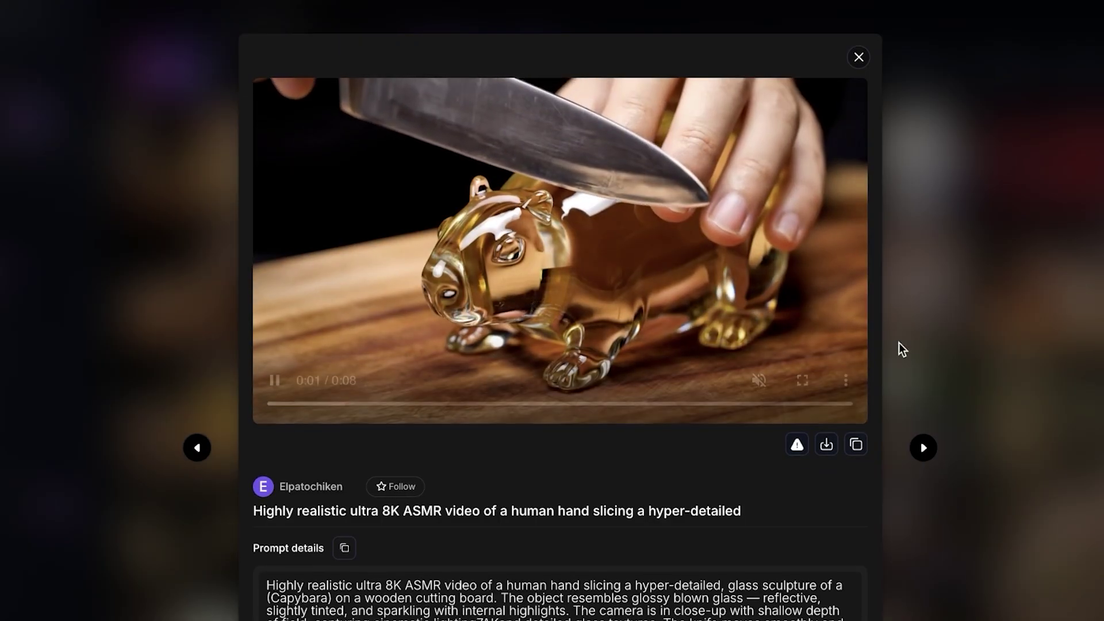
left_click(906, 425)
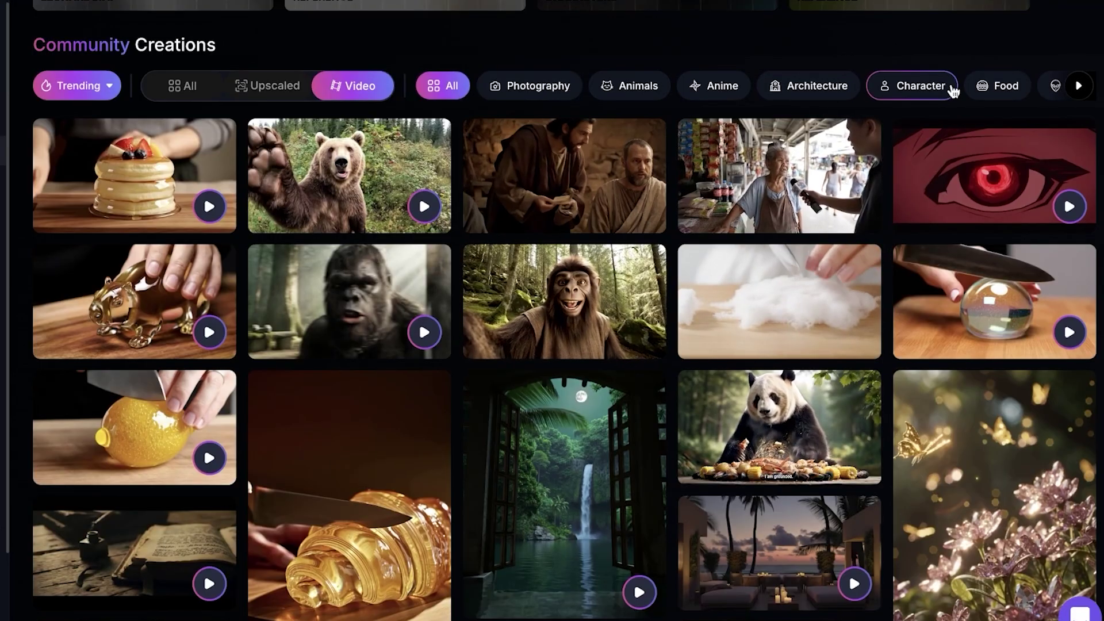
Try several community video category chips, including the last one and Photography, then return to All
left_click(1078, 87)
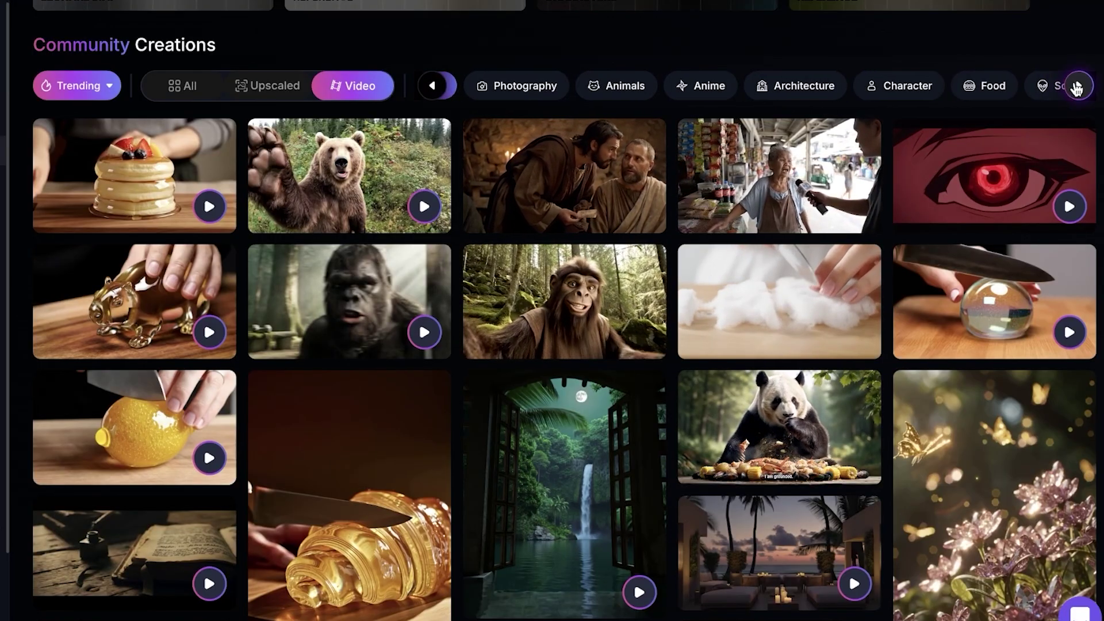
left_click(1063, 86)
scroll(632, 120, "up", 5)
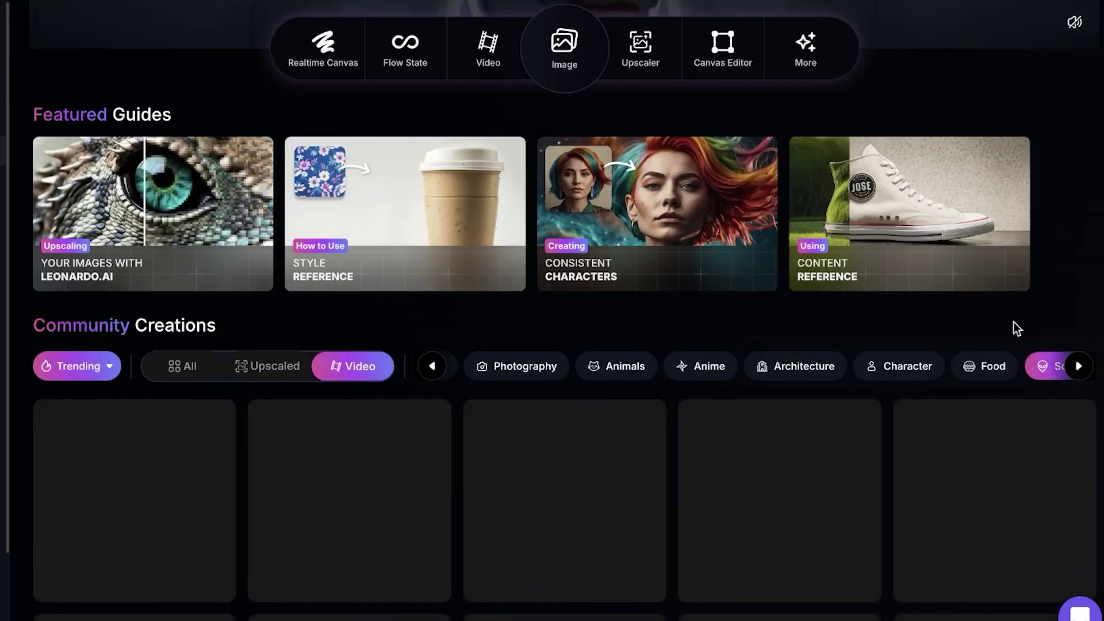
left_click(517, 366)
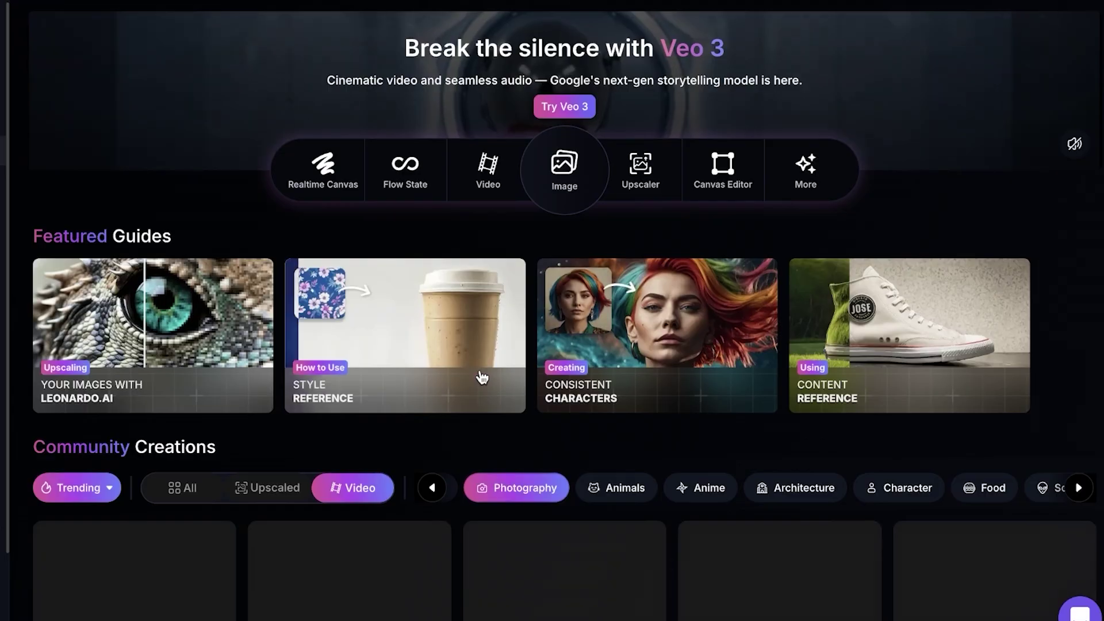
scroll(431, 414, "down", 4)
scroll(534, 320, "down", 3)
left_click(443, 92)
left_click(442, 93)
Filter the community videos to Photography and scroll through the gallery
scroll(490, 312, "down", 6)
scroll(660, 146, "up", 6)
left_click(537, 338)
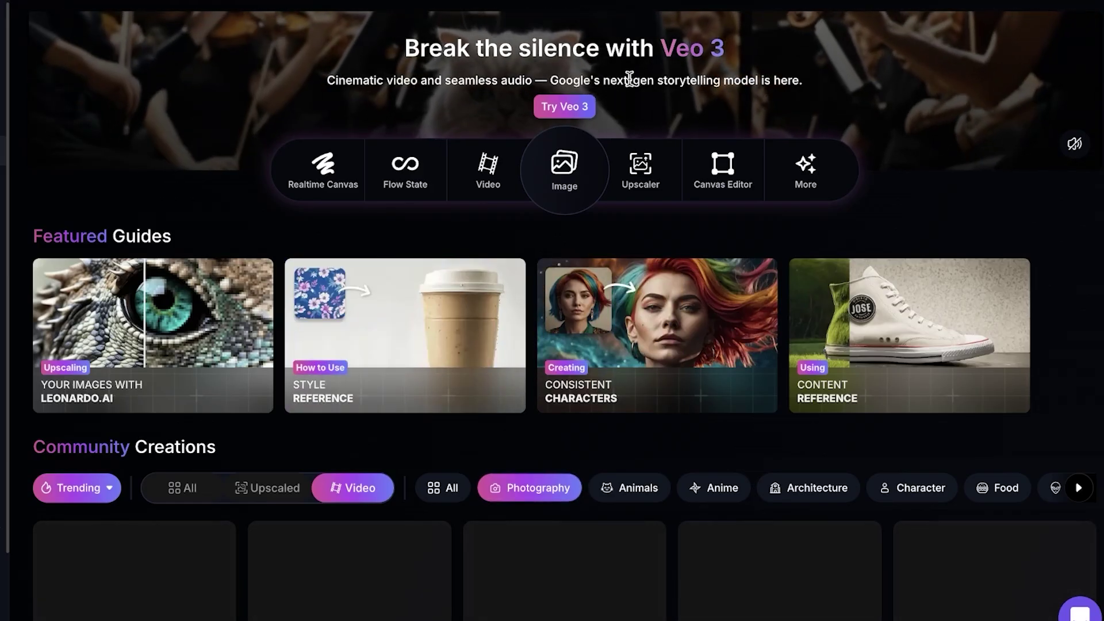
scroll(629, 106, "down", 7)
scroll(592, 173, "down", 2)
scroll(683, 121, "up", 2)
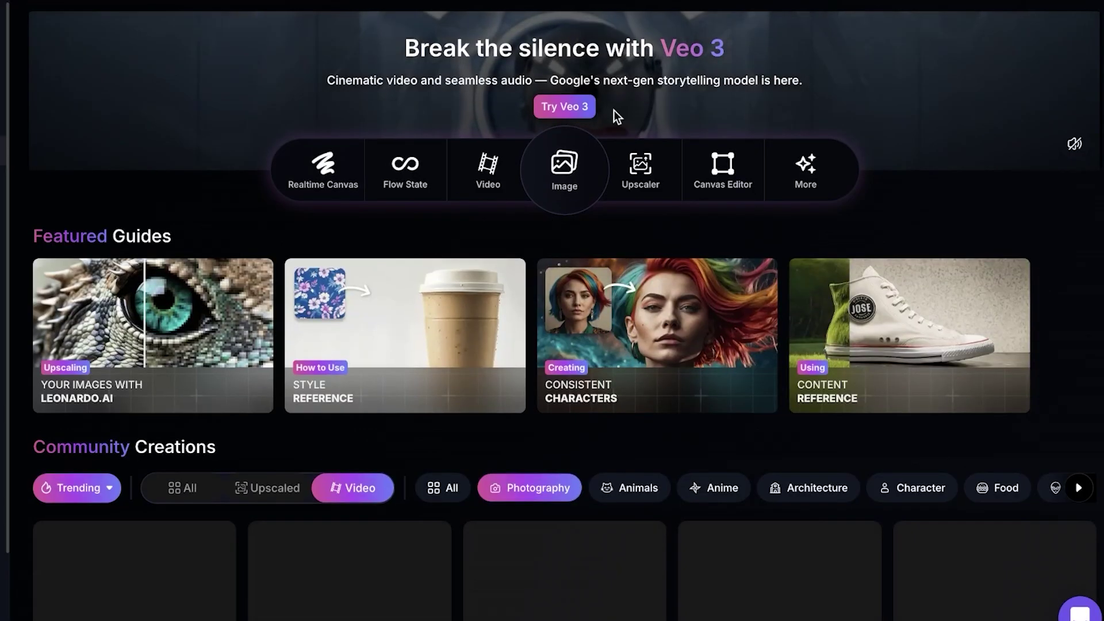
scroll(402, 162, "down", 15)
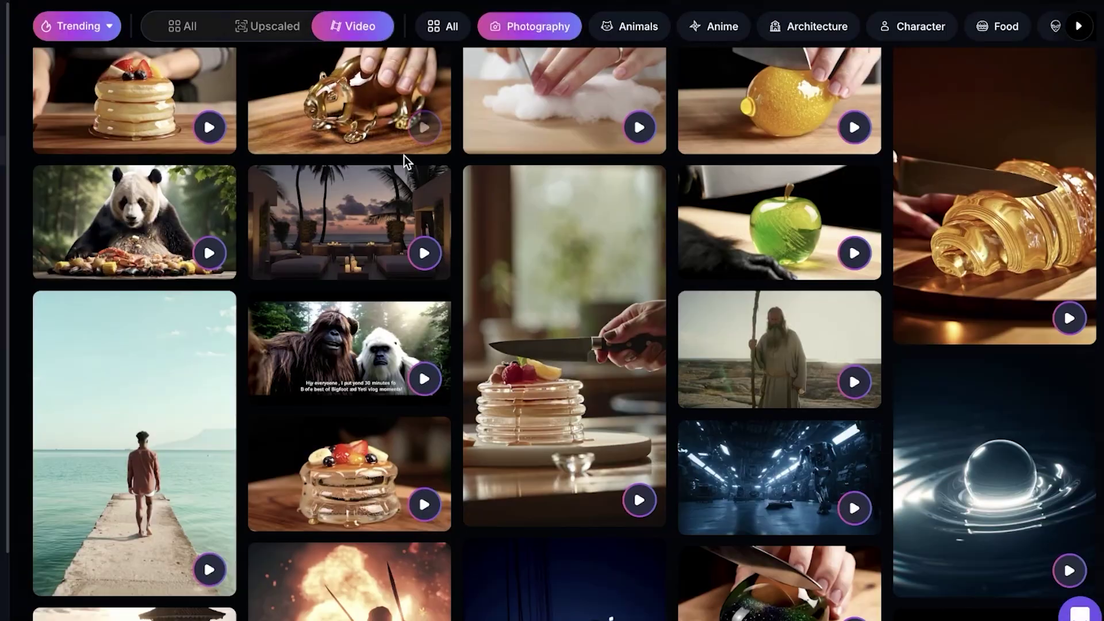
Play the man-on-a-pier video, look over its prompt details, and close it
left_click(79, 136)
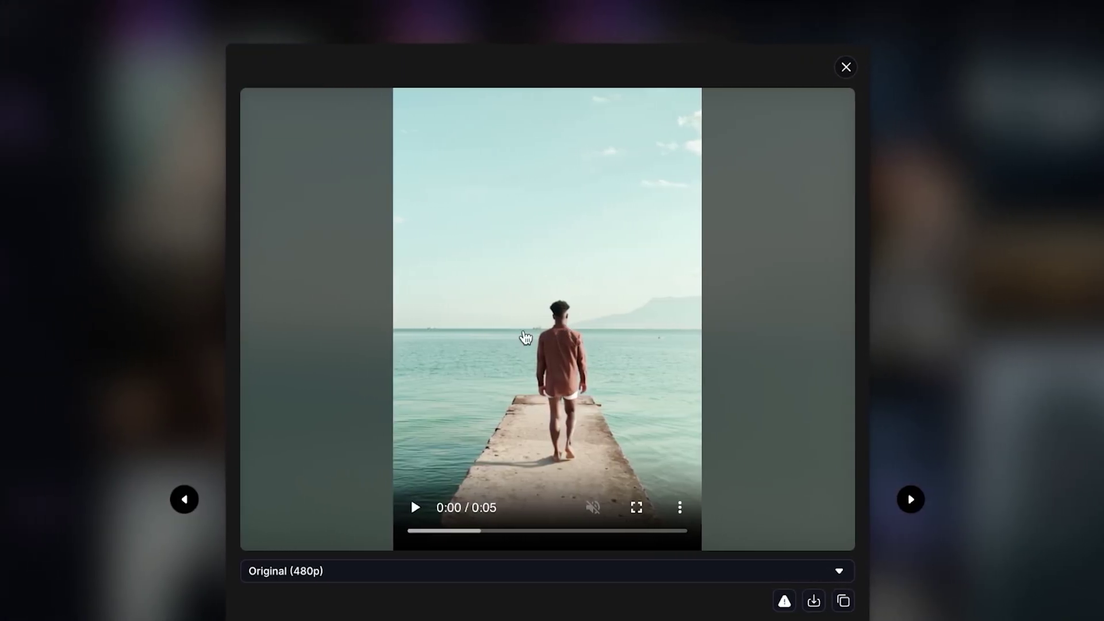
left_click(525, 337)
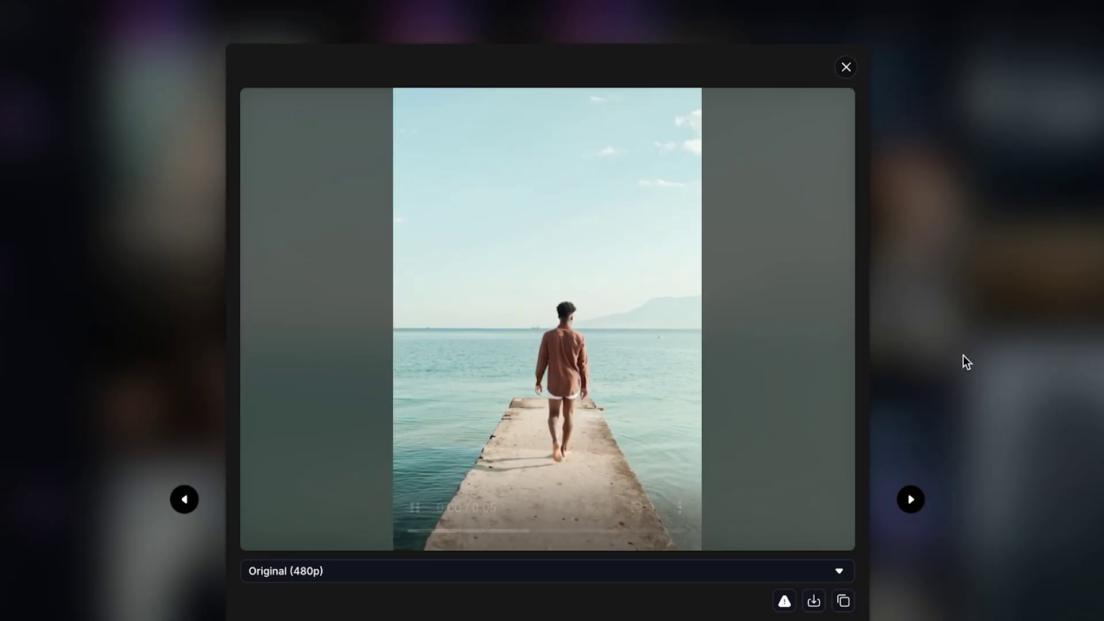
scroll(848, 410, "down", 2)
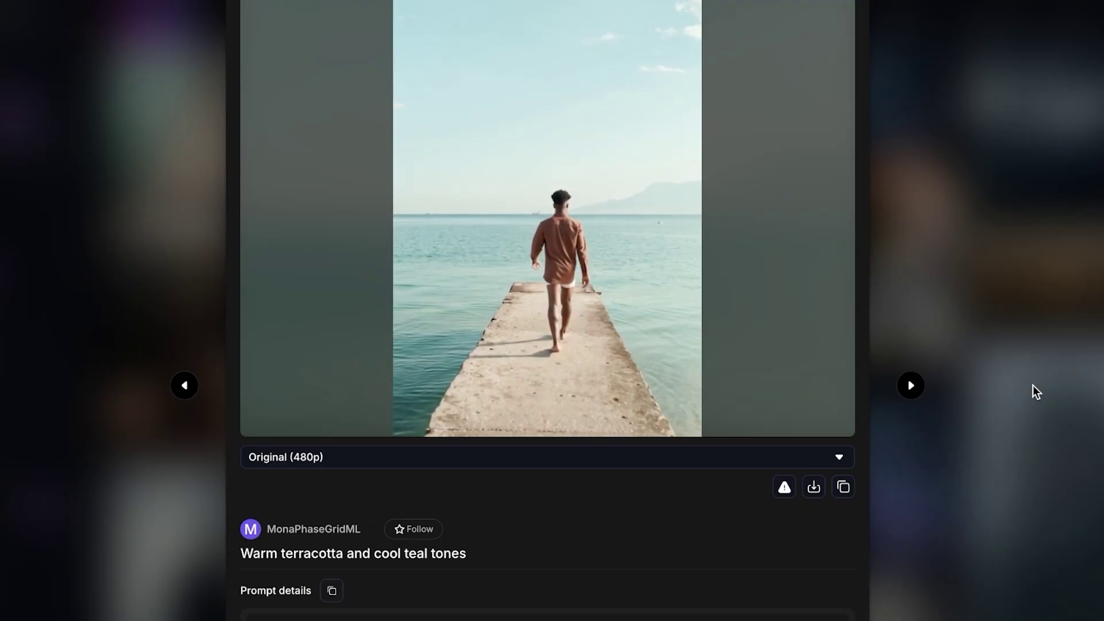
left_click(1032, 385)
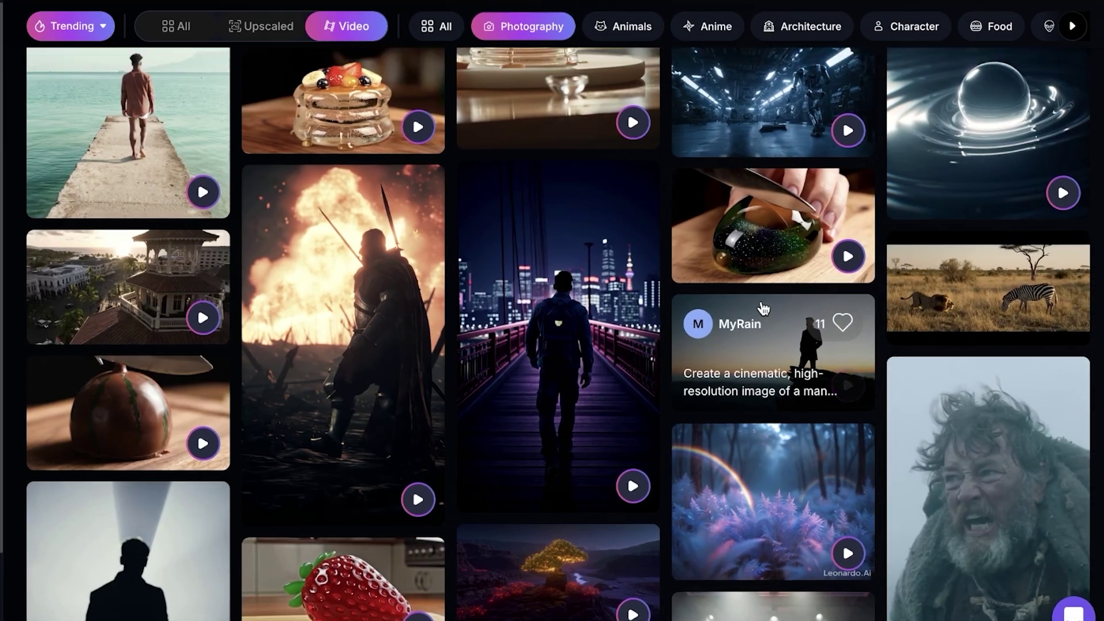
scroll(764, 308, "up", 5)
scroll(763, 308, "up", 8)
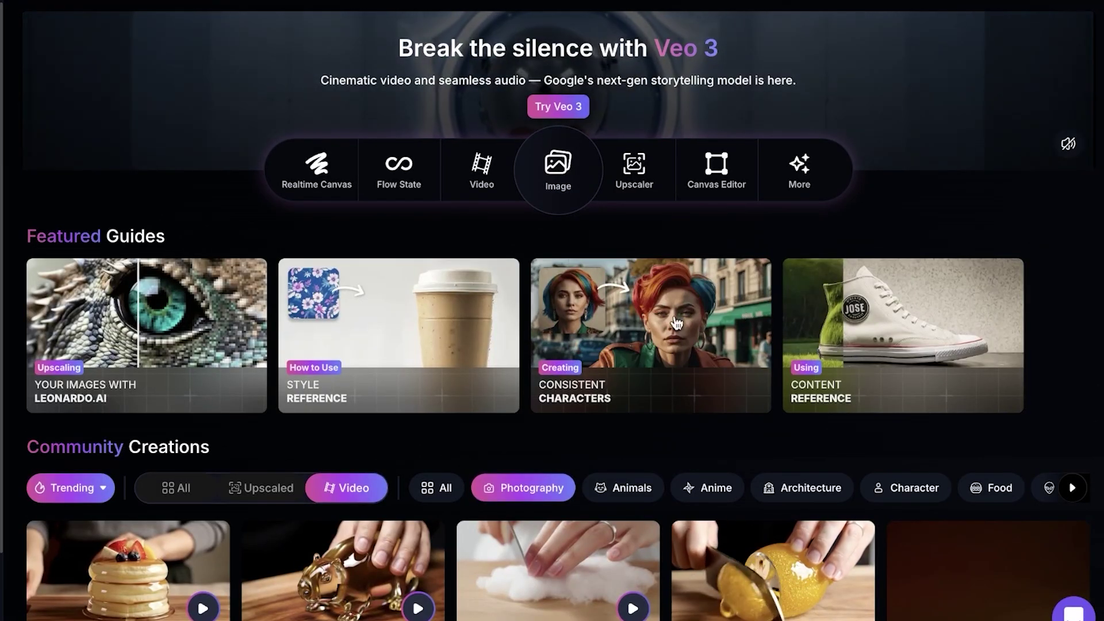
Watch the split-screen video of two women walking, then keep browsing the Photography videos
scroll(878, 225, "down", 15)
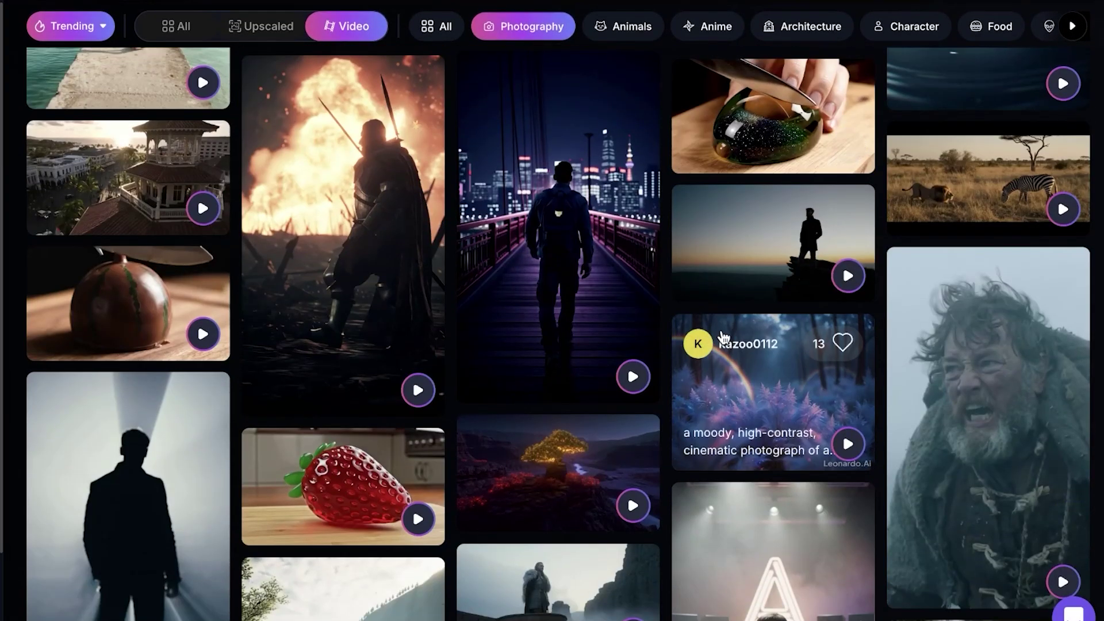
scroll(772, 336, "down", 2)
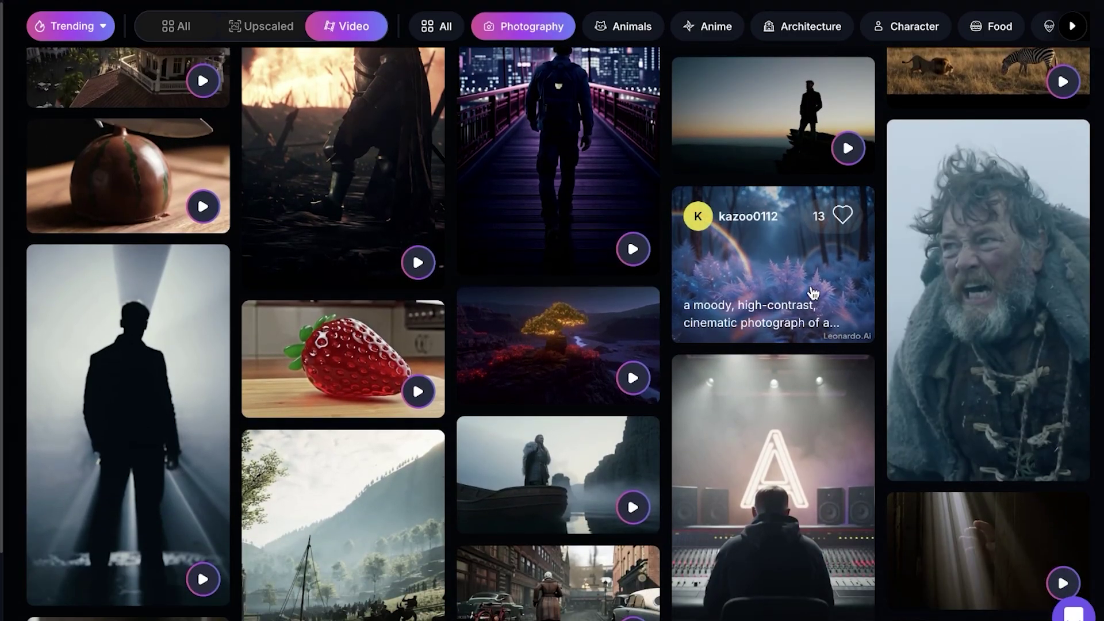
scroll(533, 413, "down", 3)
scroll(920, 345, "down", 3)
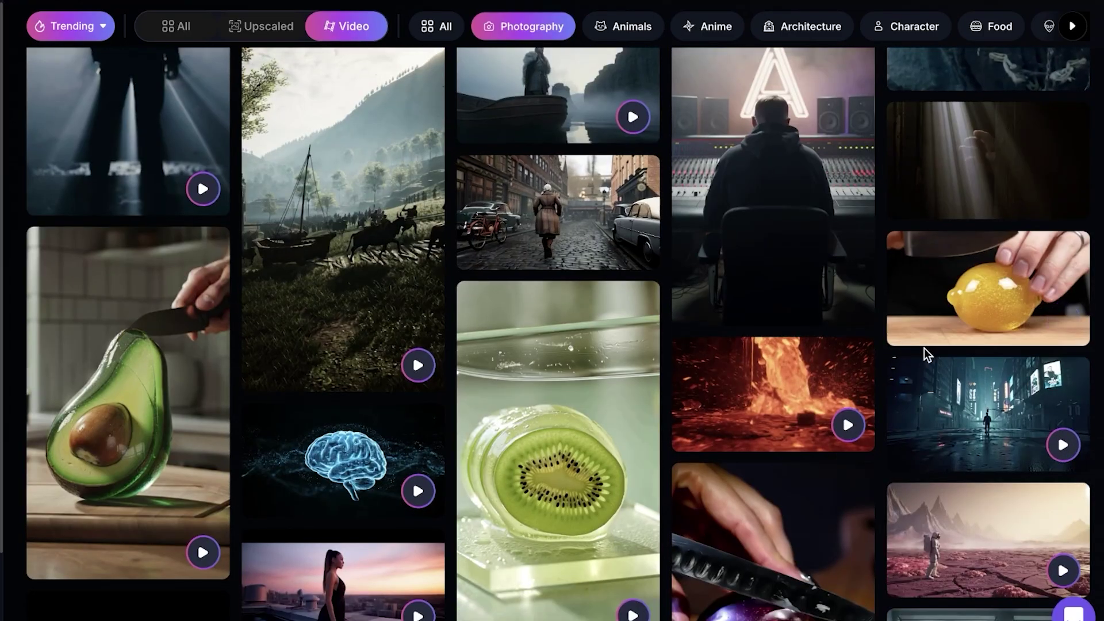
scroll(897, 351, "down", 1)
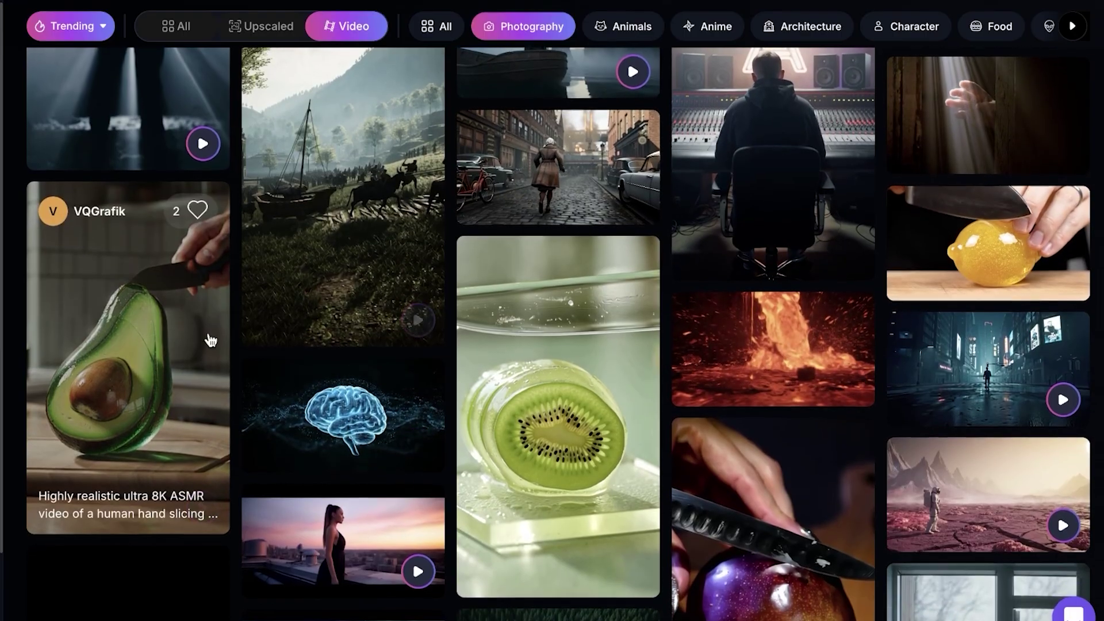
scroll(211, 340, "down", 12)
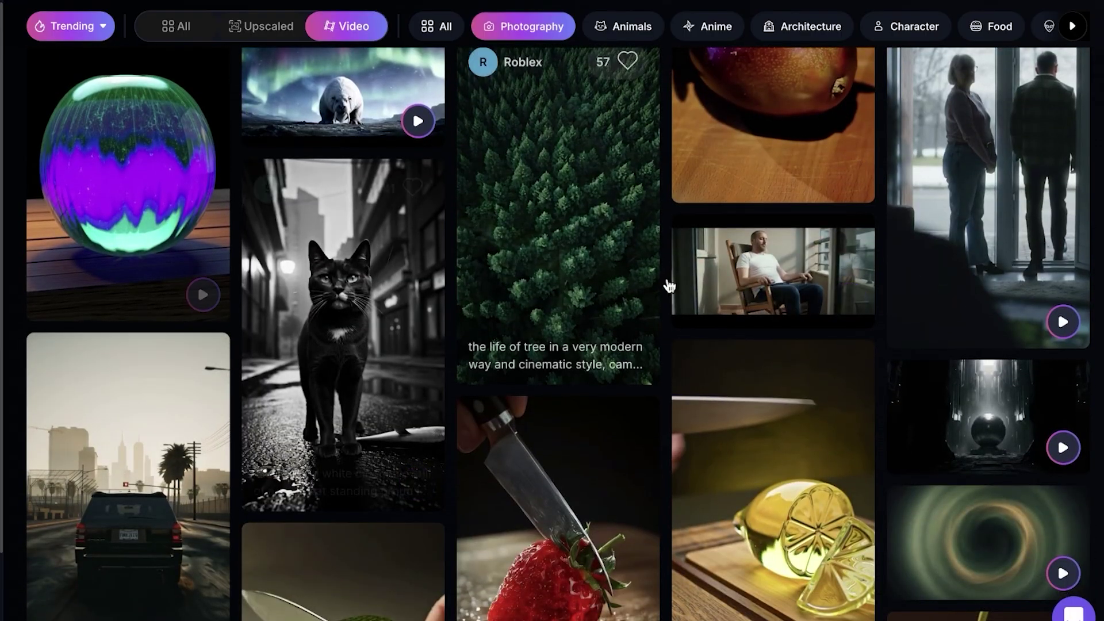
scroll(669, 285, "down", 10)
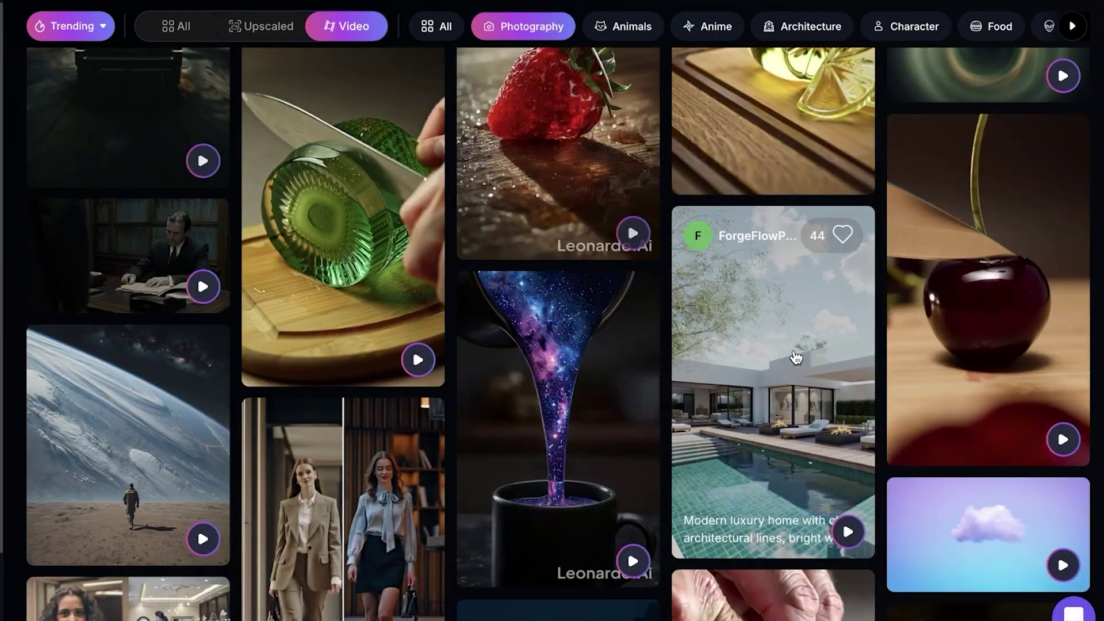
scroll(796, 357, "down", 5)
left_click(331, 305)
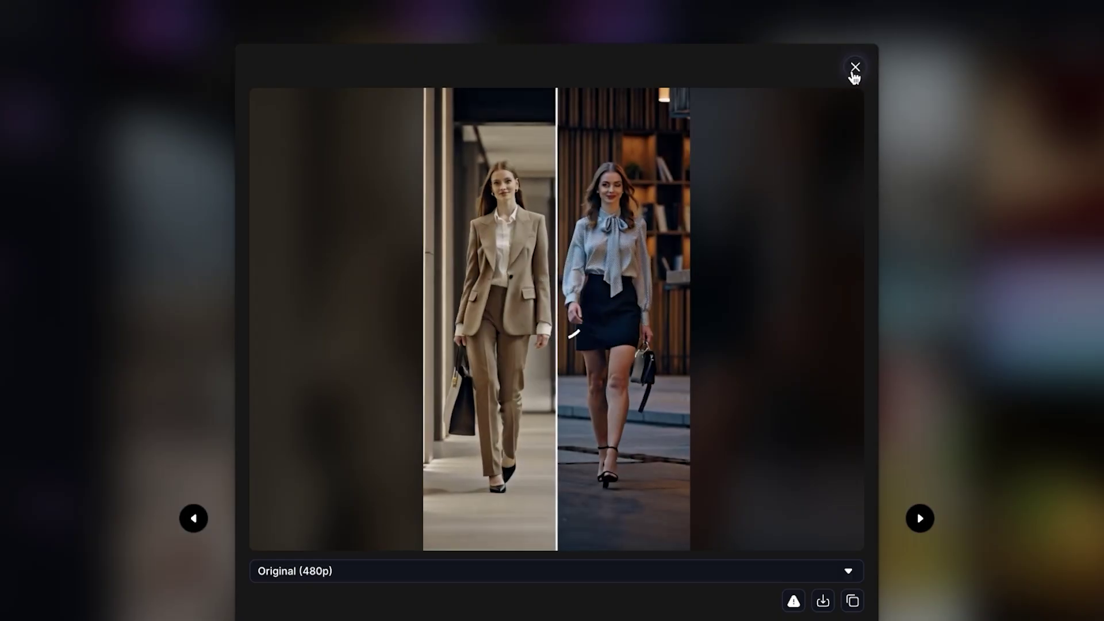
left_click(855, 68)
scroll(551, 309, "down", 5)
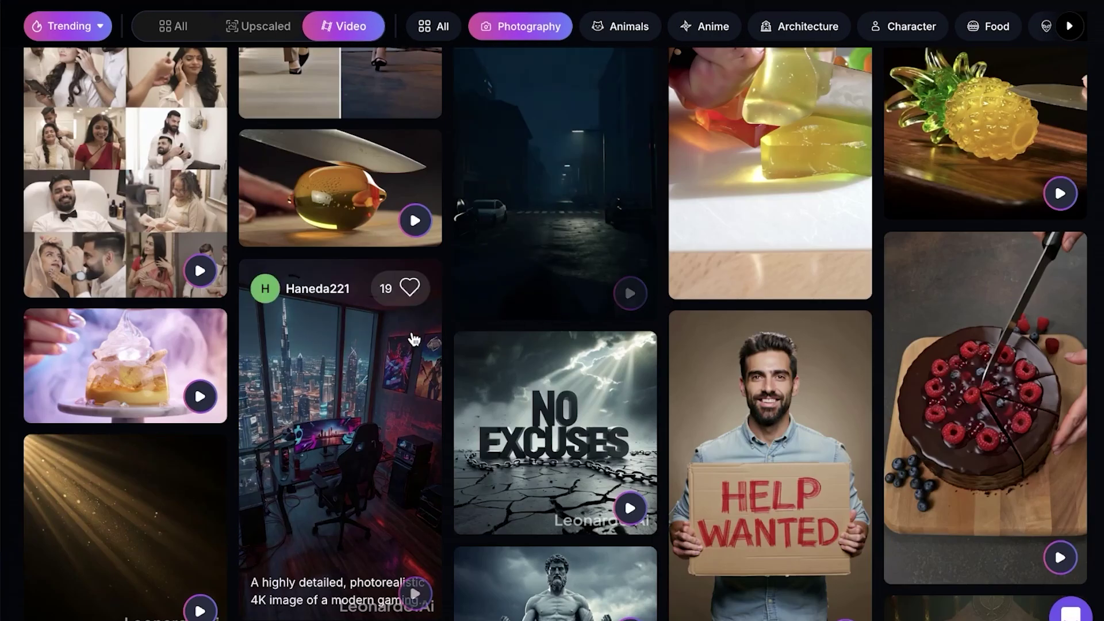
scroll(493, 325, "down", 5)
scroll(673, 301, "down", 3)
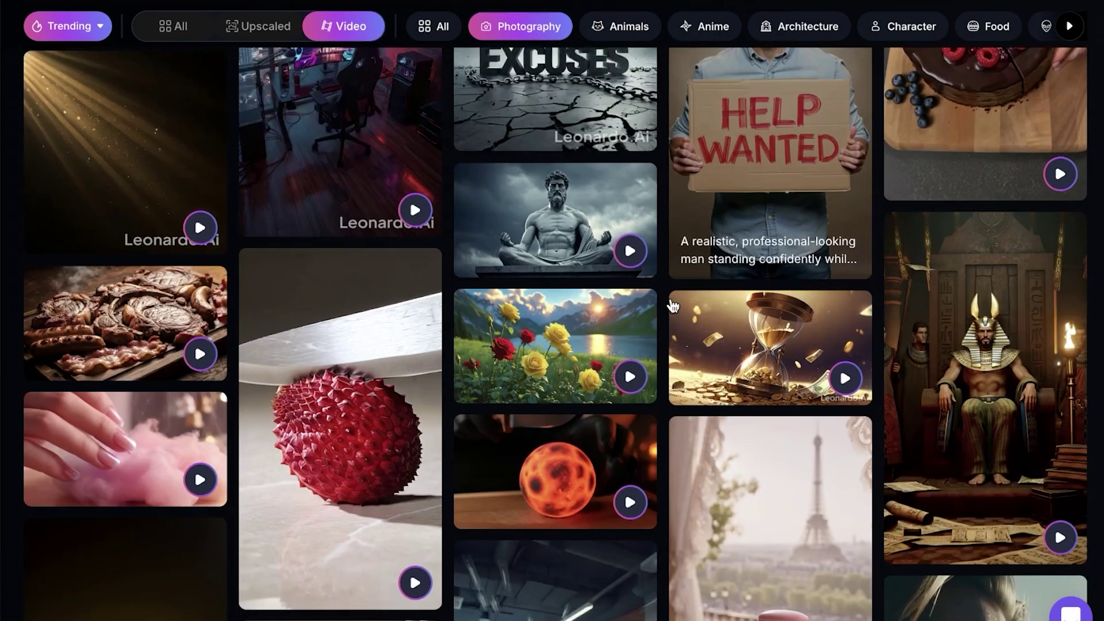